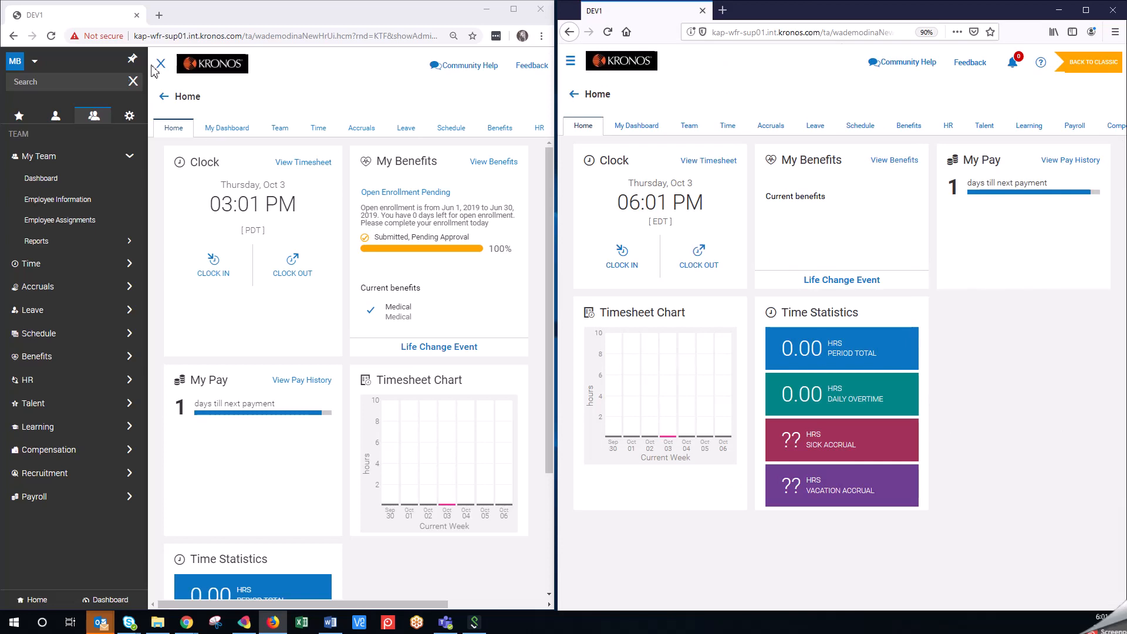
Check the My Dashboard and Team dashboards in both browser windows, returning the manager's window to Home
{"action": "left_click", "coordinate": [160, 65]}
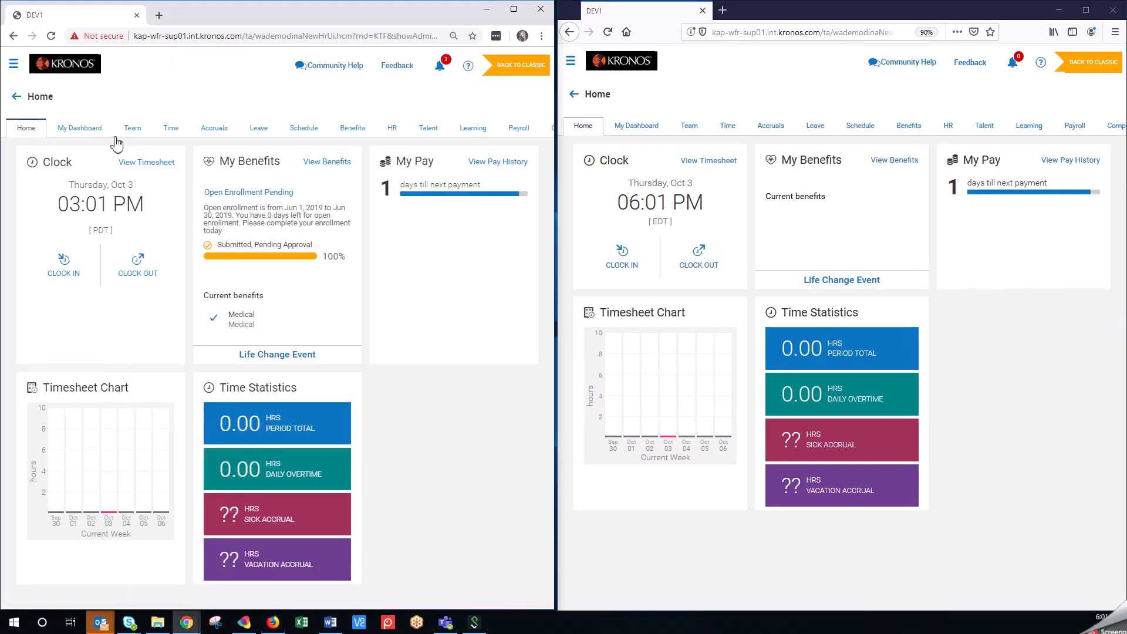
{"action": "left_click", "coordinate": [636, 126]}
{"action": "left_click", "coordinate": [691, 126]}
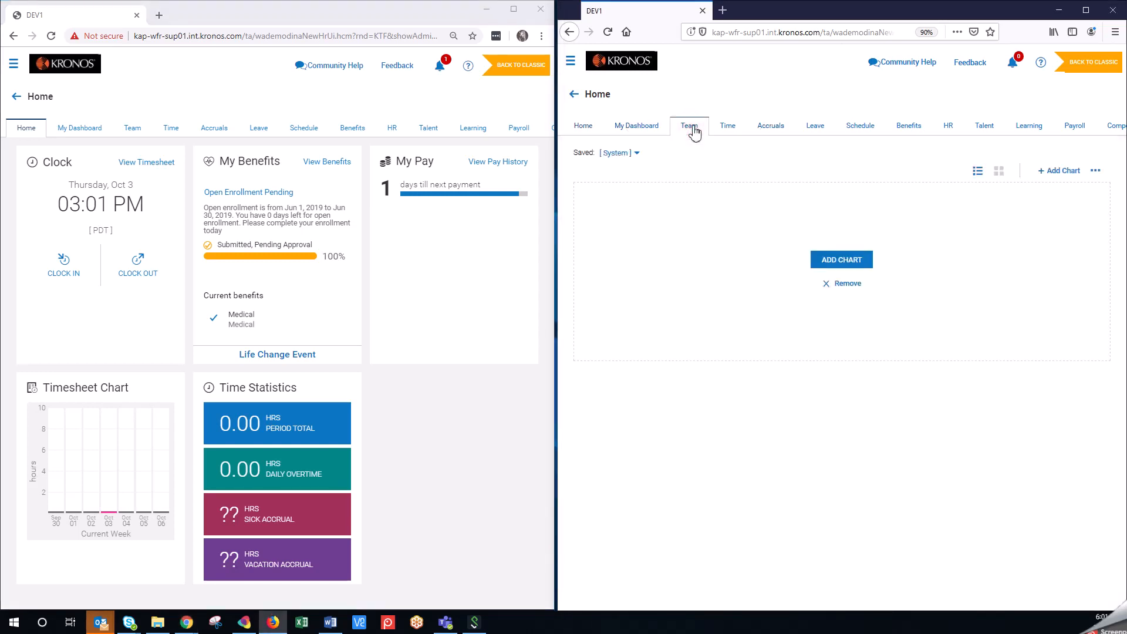
{"action": "left_click", "coordinate": [69, 128]}
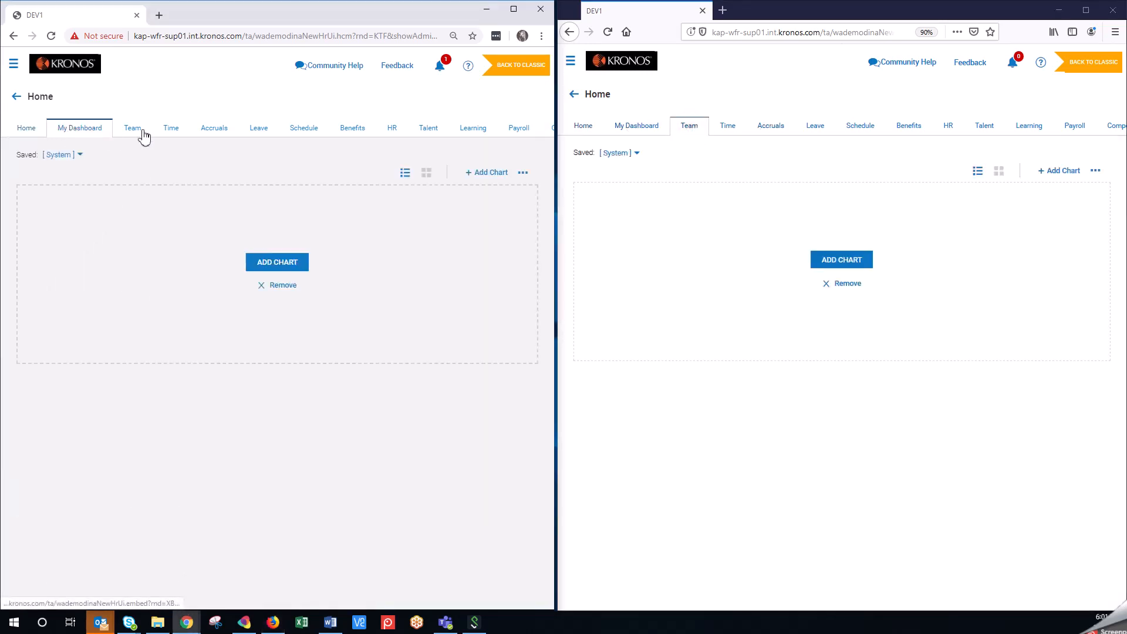
{"action": "left_click", "coordinate": [143, 134]}
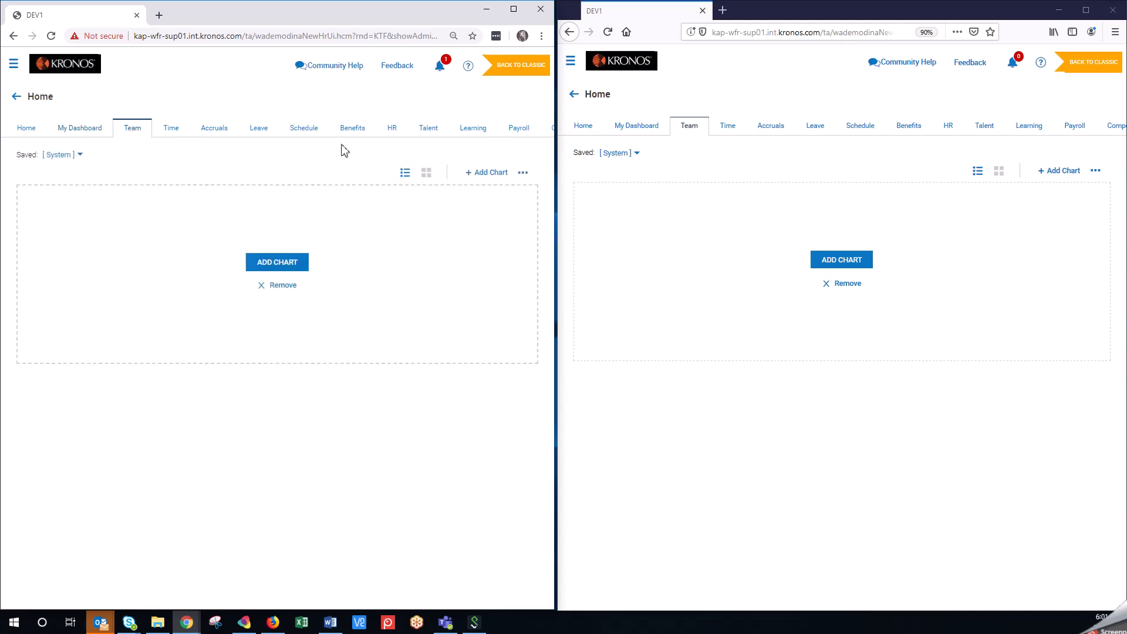
{"action": "left_click", "coordinate": [593, 61]}
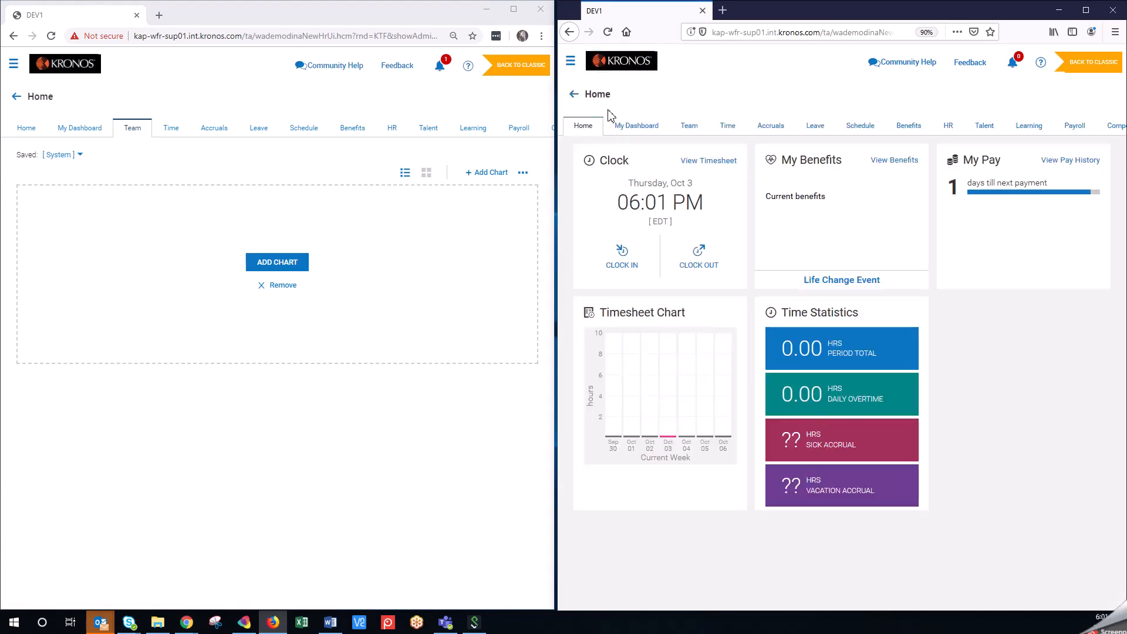
Find the New UI Dashboard Layout settings in the administrator's window and open the Default layout profile for editing
{"action": "left_click", "coordinate": [12, 63]}
{"action": "left_click", "coordinate": [27, 87]}
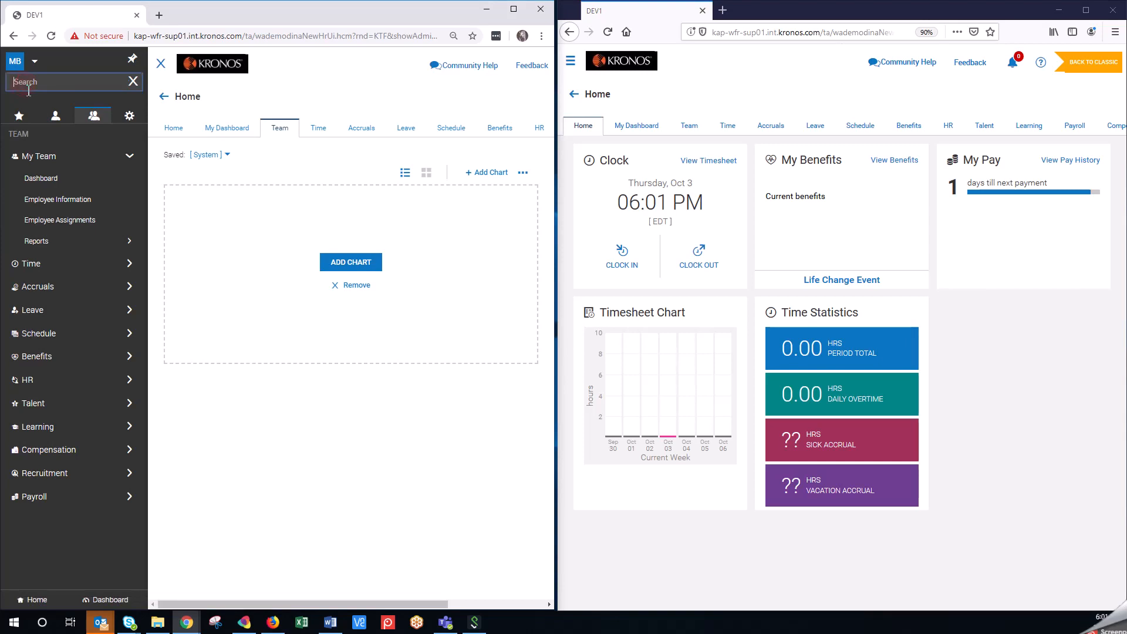
{"action": "type", "text": "new ui"}
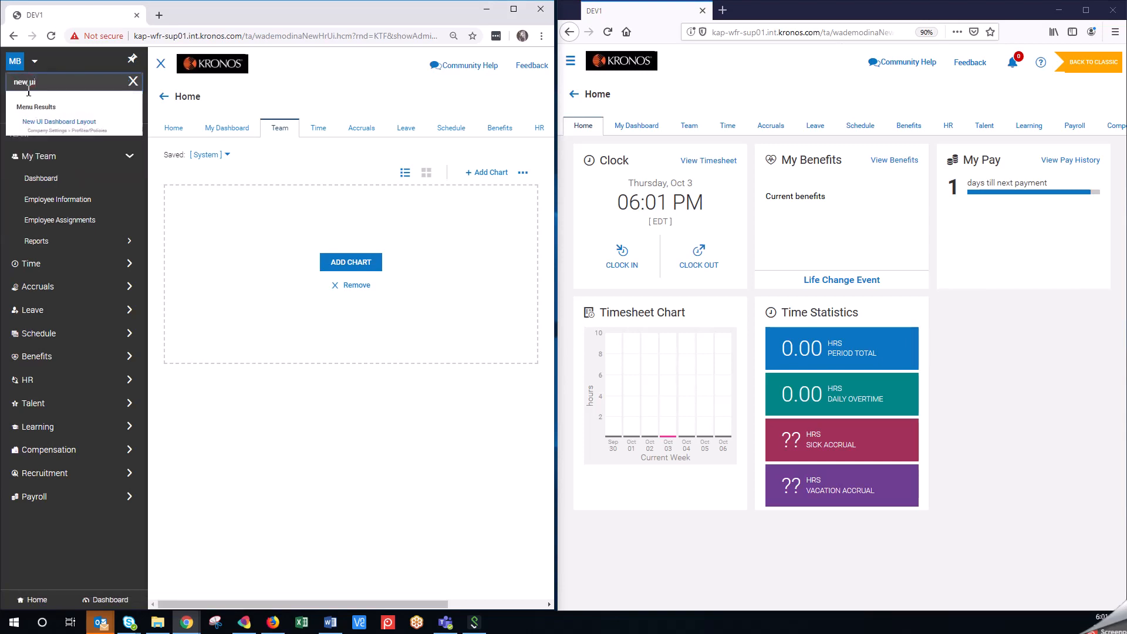
{"action": "left_click", "coordinate": [41, 125]}
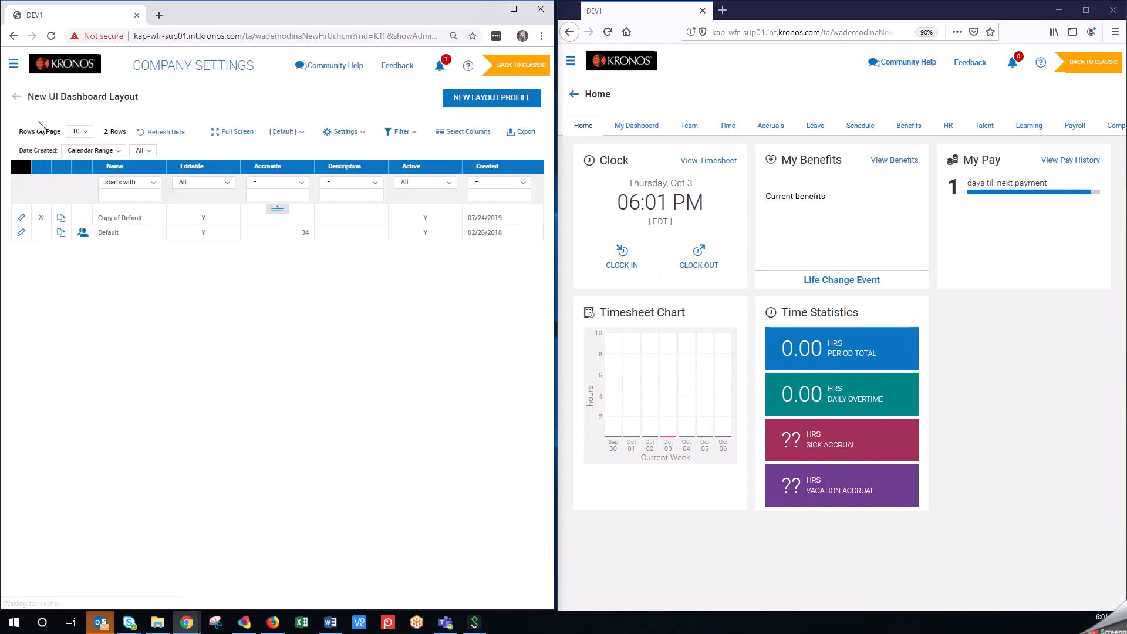
{"action": "left_click", "coordinate": [22, 232]}
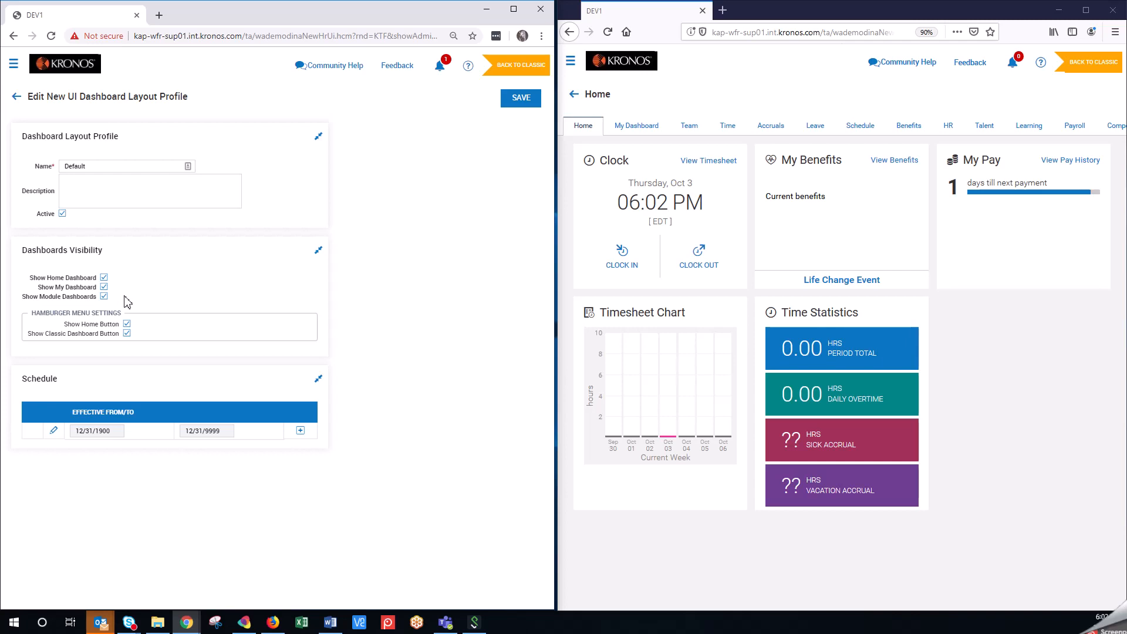
Find the company's Security profiles and open the Company Administrator profile for editing
{"action": "left_click", "coordinate": [14, 64]}
{"action": "left_click", "coordinate": [28, 81]}
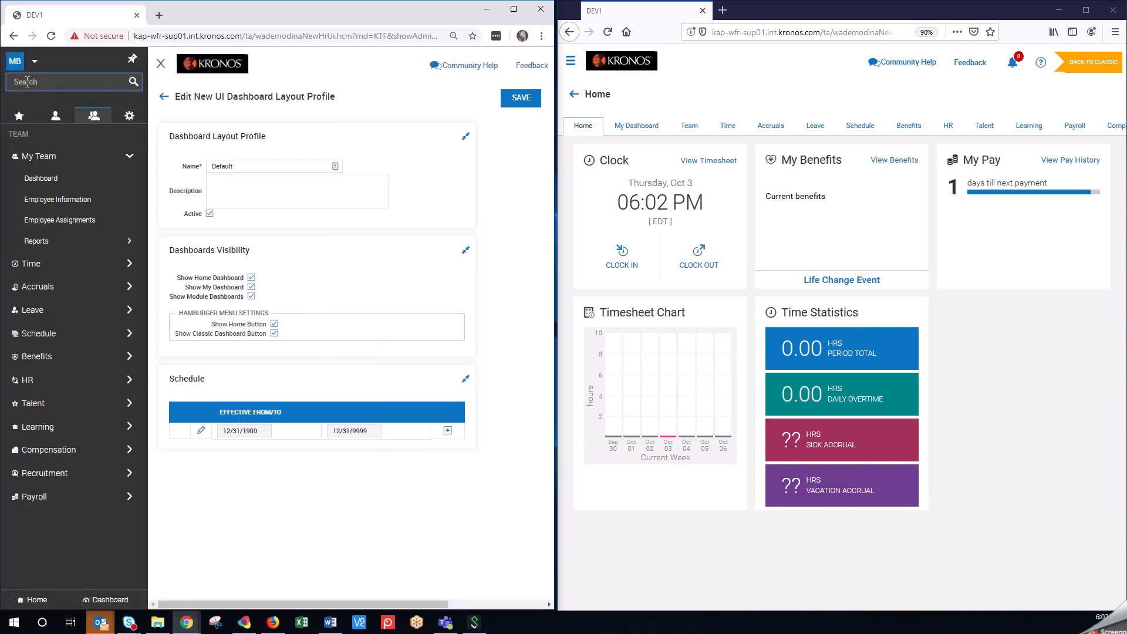
{"action": "type", "text": "swec"}
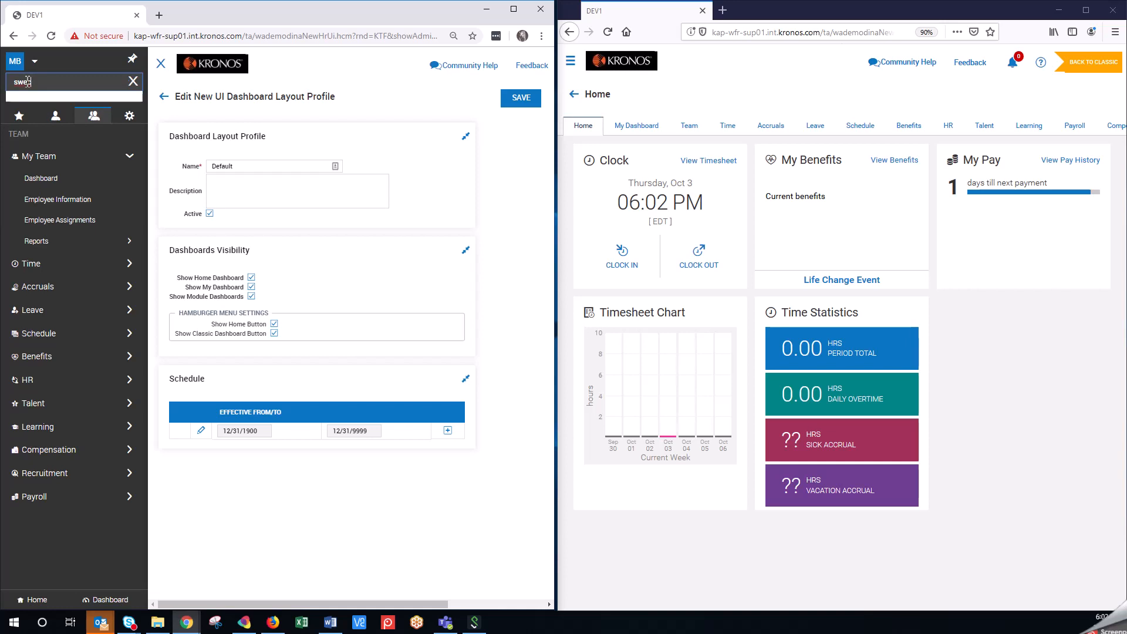
{"action": "key", "text": "BackSpace"}
{"action": "key", "text": "BackSpace"}
{"action": "key", "text": "BackSpace"}
{"action": "type", "text": "ec"}
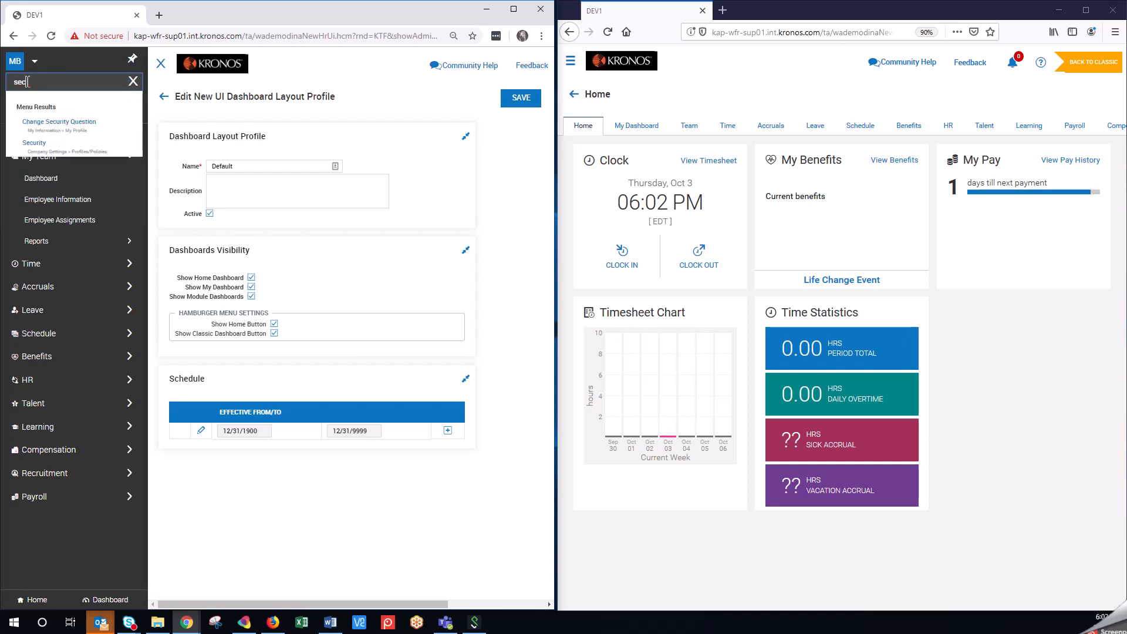
{"action": "left_click", "coordinate": [58, 145]}
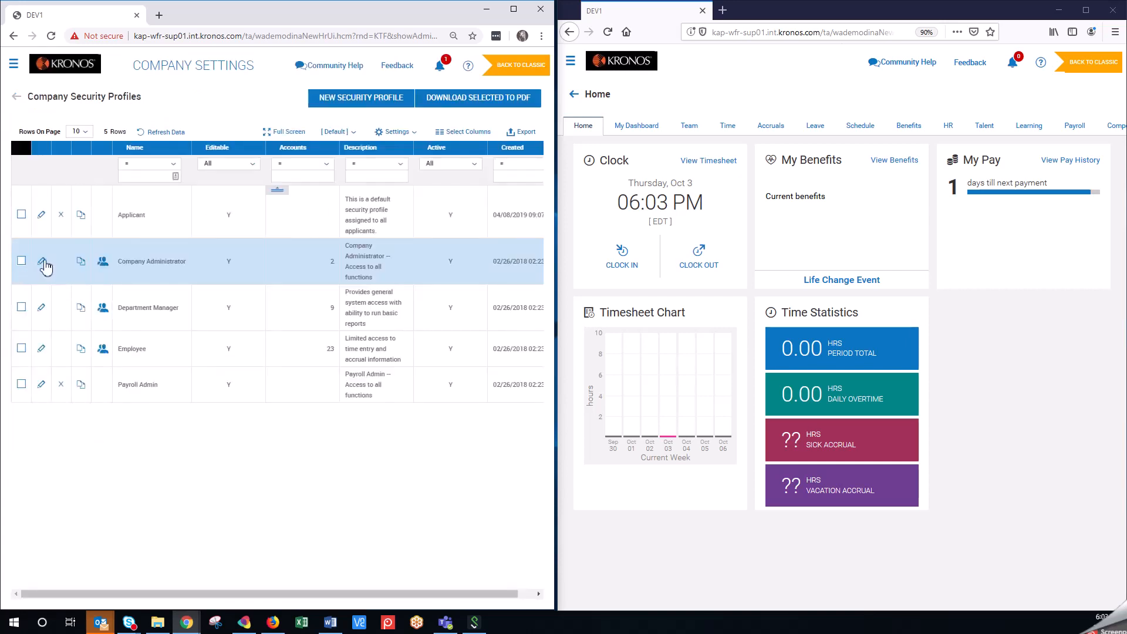
{"action": "left_click", "coordinate": [42, 261]}
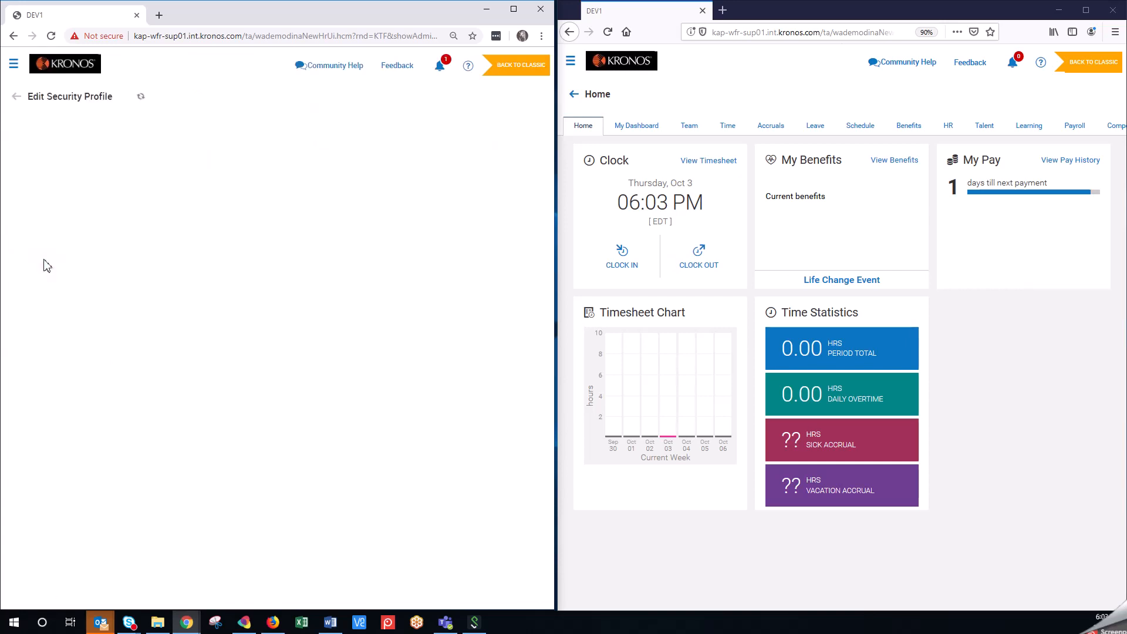
Review the New UI Preferences of the Company Administrator security profile
{"action": "scroll", "coordinate": [137, 292], "scroll_direction": "down", "scroll_amount": 10}
{"action": "scroll", "coordinate": [134, 292], "scroll_direction": "down", "scroll_amount": 1}
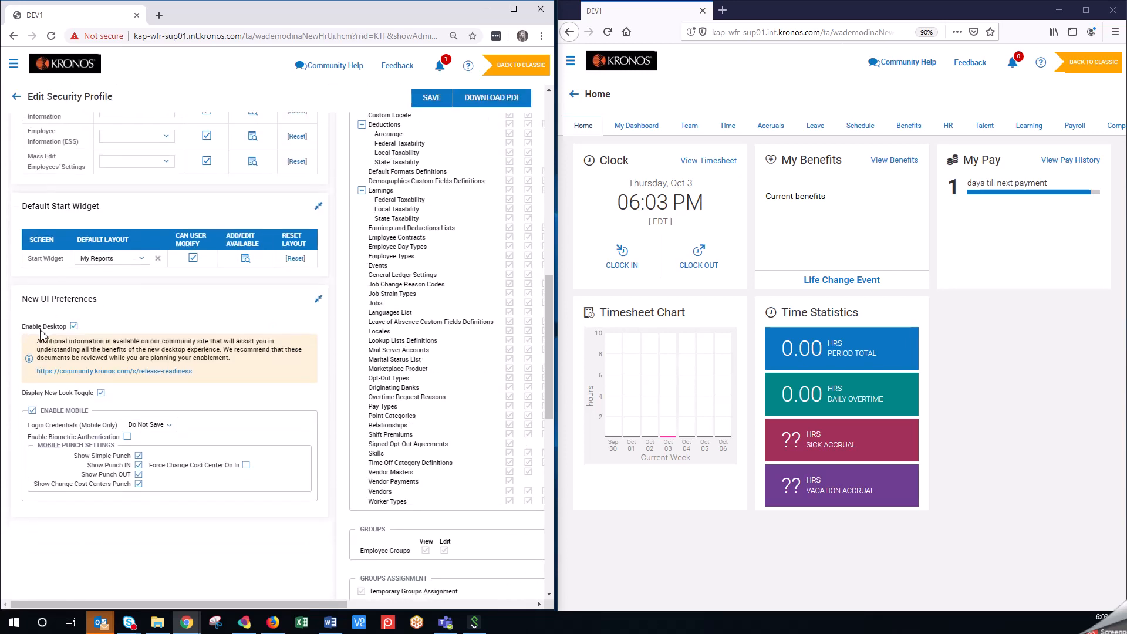
{"action": "scroll", "coordinate": [41, 334], "scroll_direction": "up", "scroll_amount": 10}
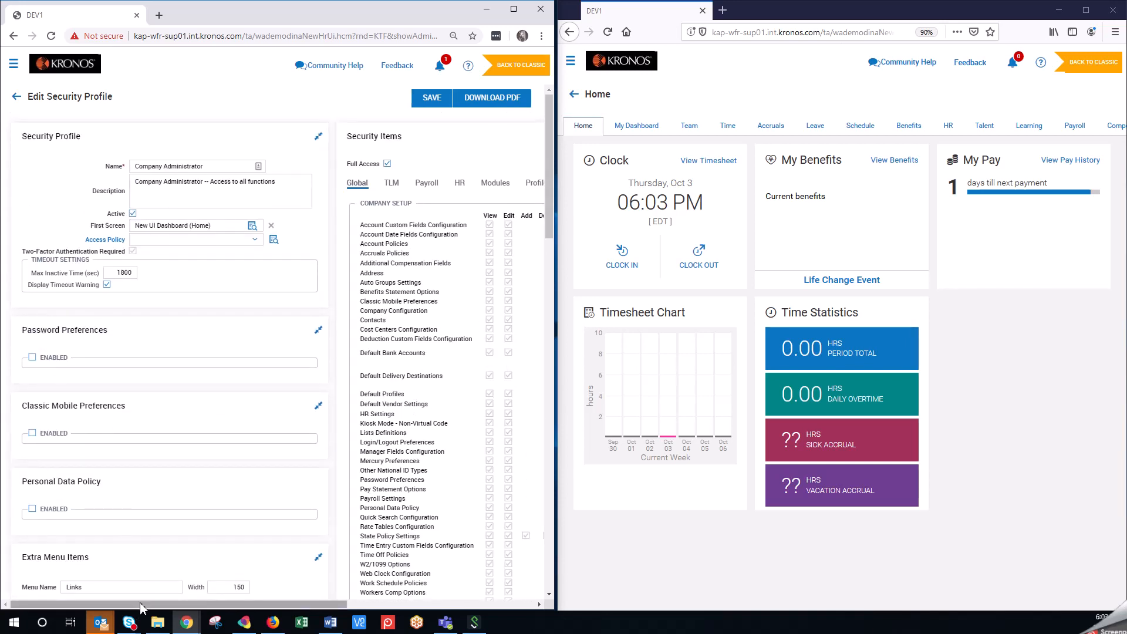
Show the Dashboards security items of the profile and review the sharing and module dashboard permissions
{"action": "left_click_drag", "start_coordinate": [141, 605], "coordinate": [386, 631]}
{"action": "left_click", "coordinate": [458, 186]}
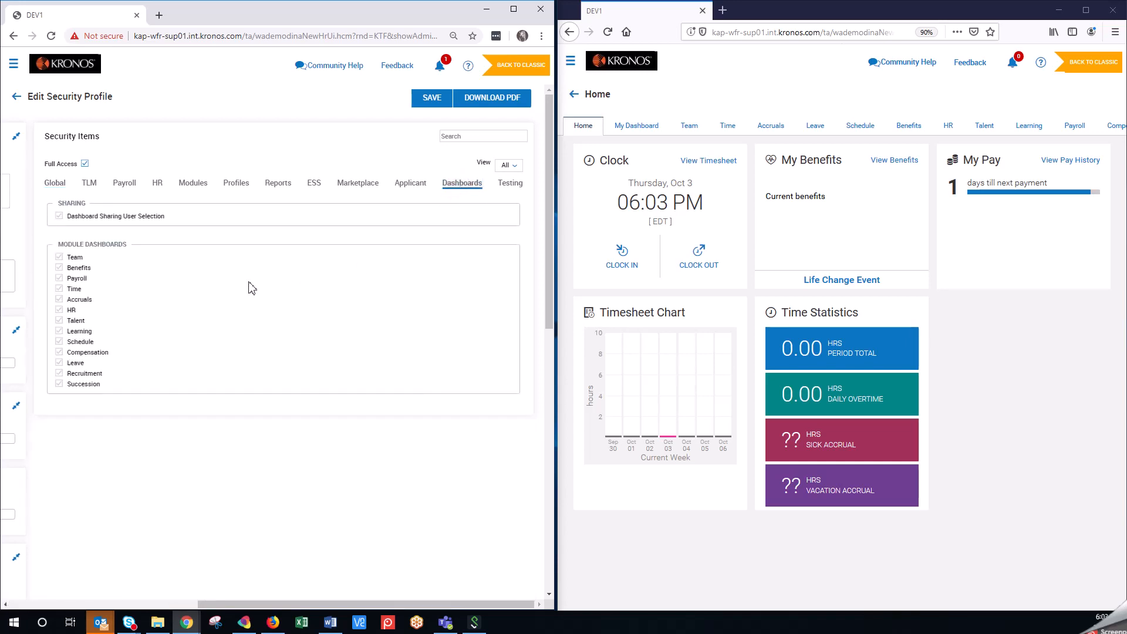
{"action": "left_click", "coordinate": [141, 266]}
{"action": "left_click", "coordinate": [194, 220]}
Open My Team's Employee Information report in both the administrator's and the manager's browser windows
{"action": "left_click", "coordinate": [14, 67]}
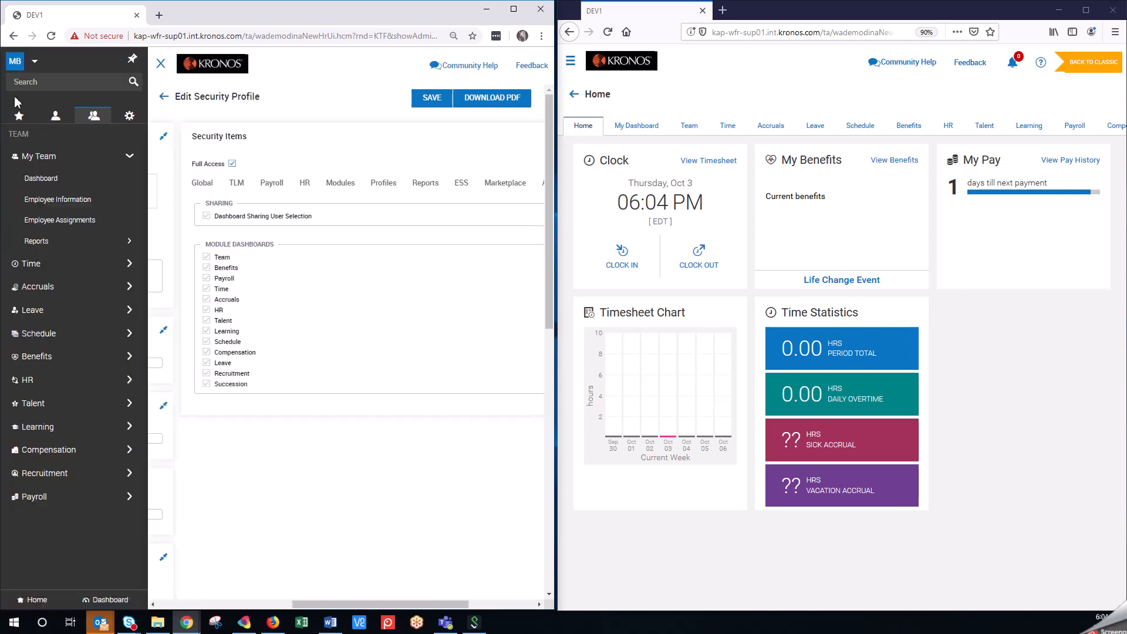
{"action": "left_click", "coordinate": [36, 200]}
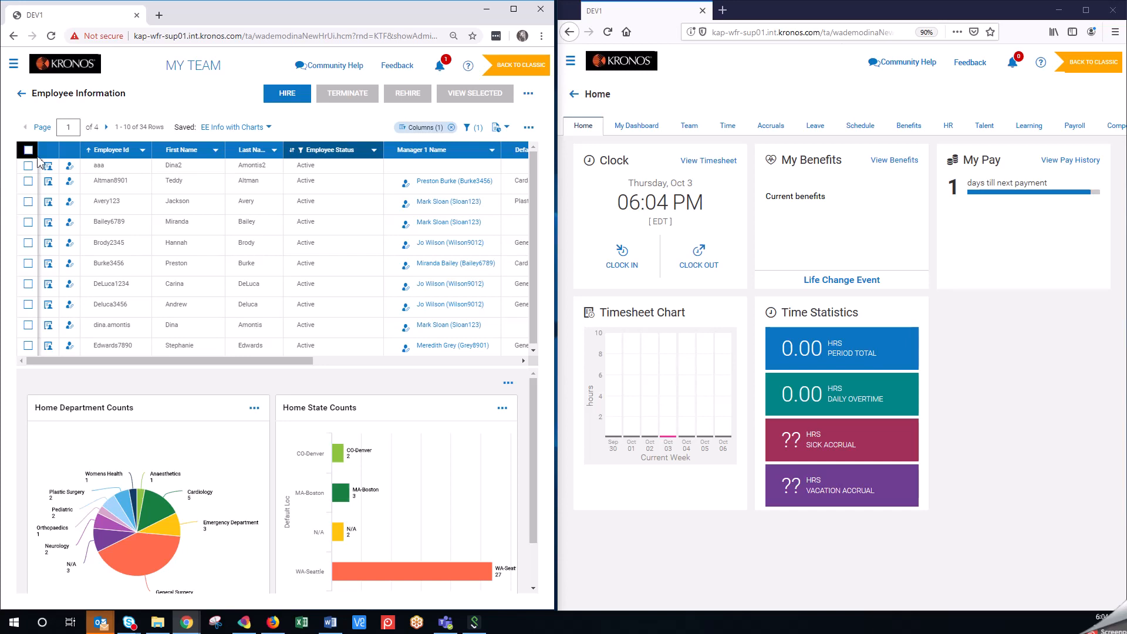
{"action": "left_click", "coordinate": [38, 94]}
{"action": "left_click_drag", "start_coordinate": [38, 95], "coordinate": [107, 96]}
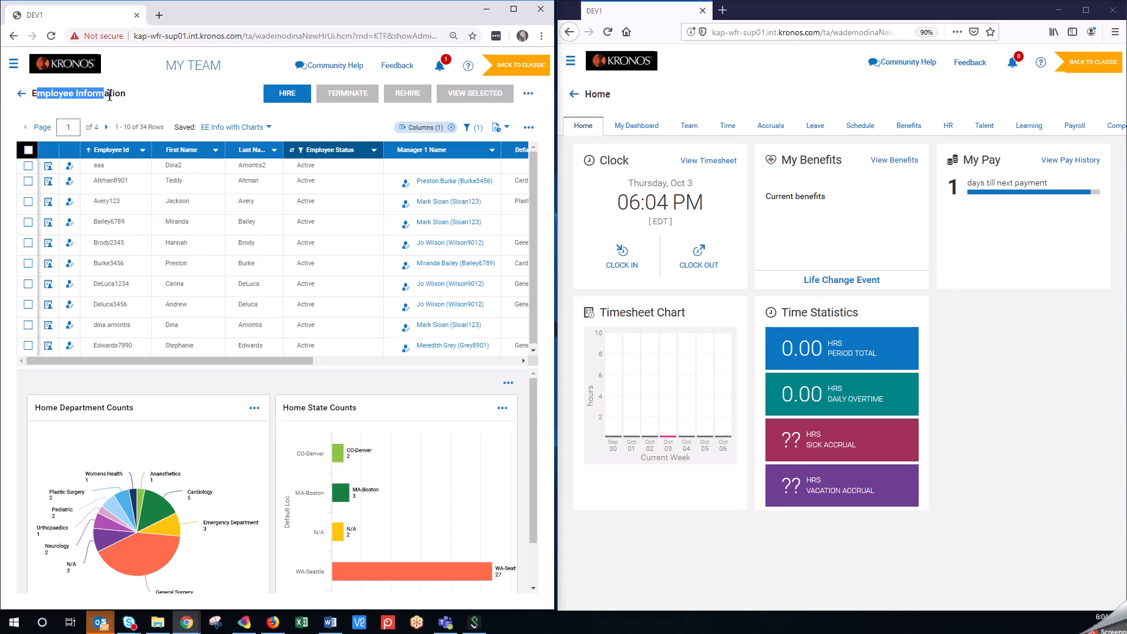
{"action": "left_click", "coordinate": [123, 116]}
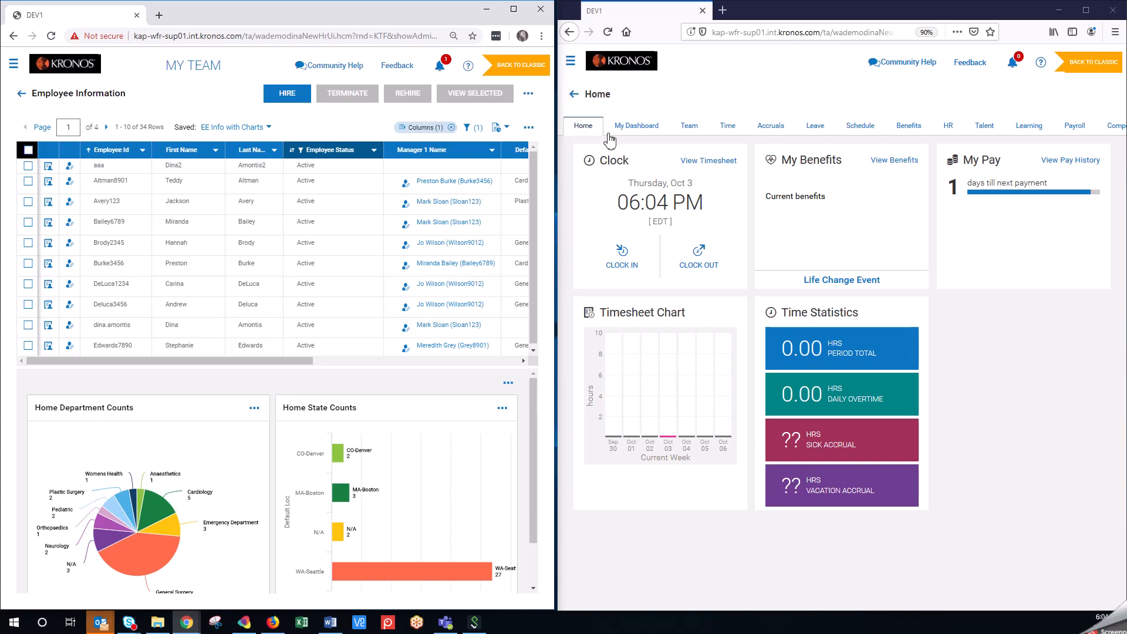
{"action": "left_click", "coordinate": [568, 62]}
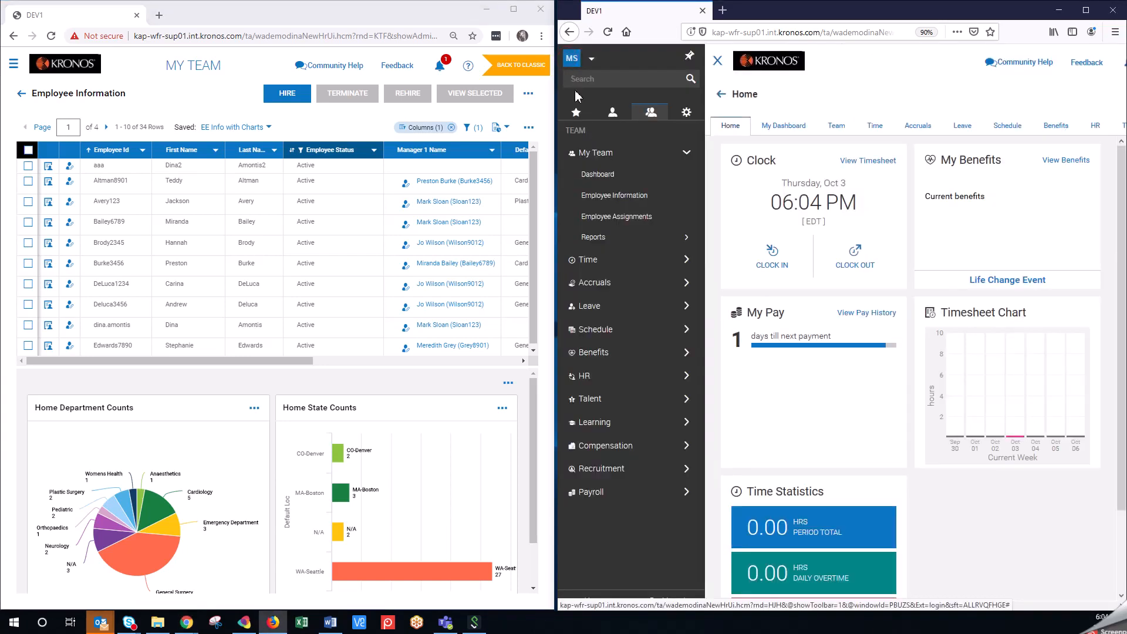
{"action": "left_click", "coordinate": [611, 202]}
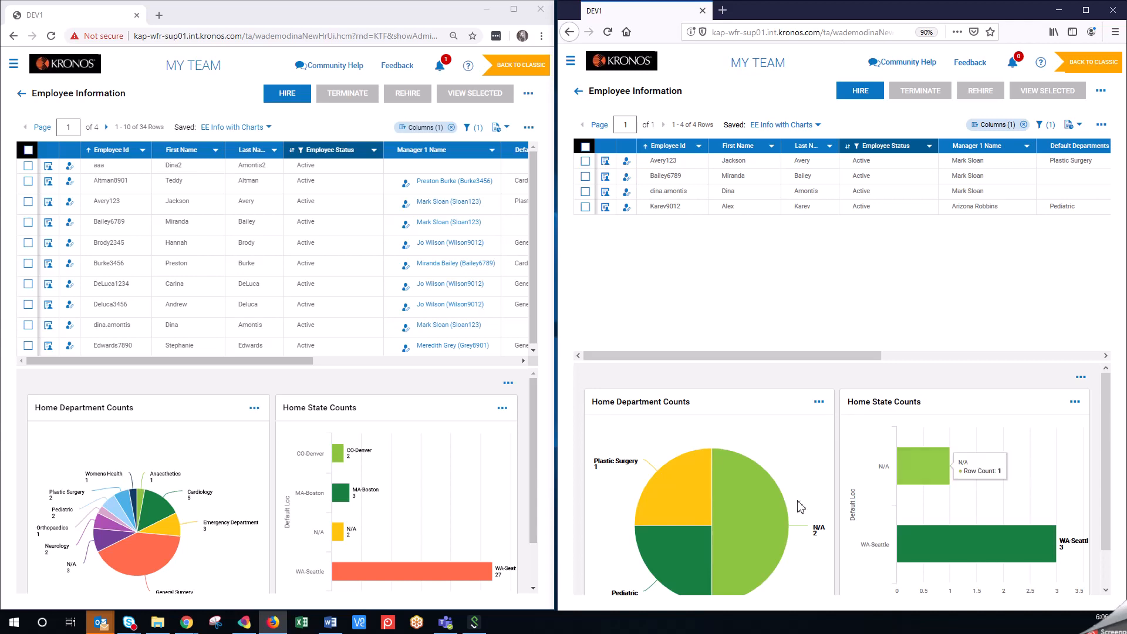
Review the administrator report's display modes, keeping Charts & Data, and look over its view, column and export options
{"action": "left_click", "coordinate": [497, 134]}
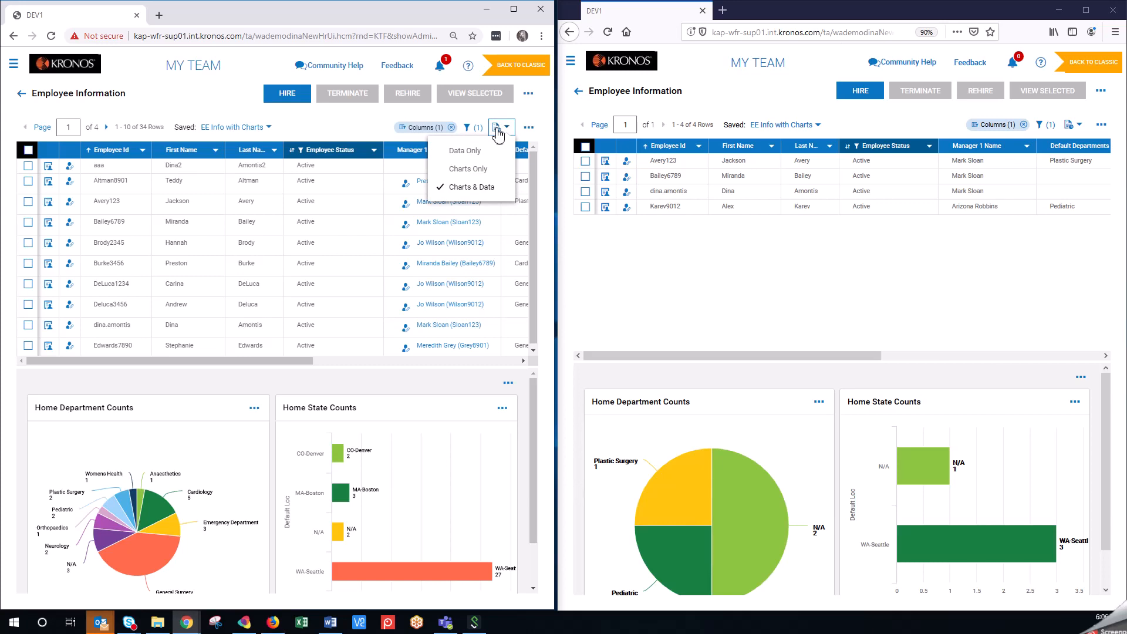
{"action": "left_click", "coordinate": [492, 189]}
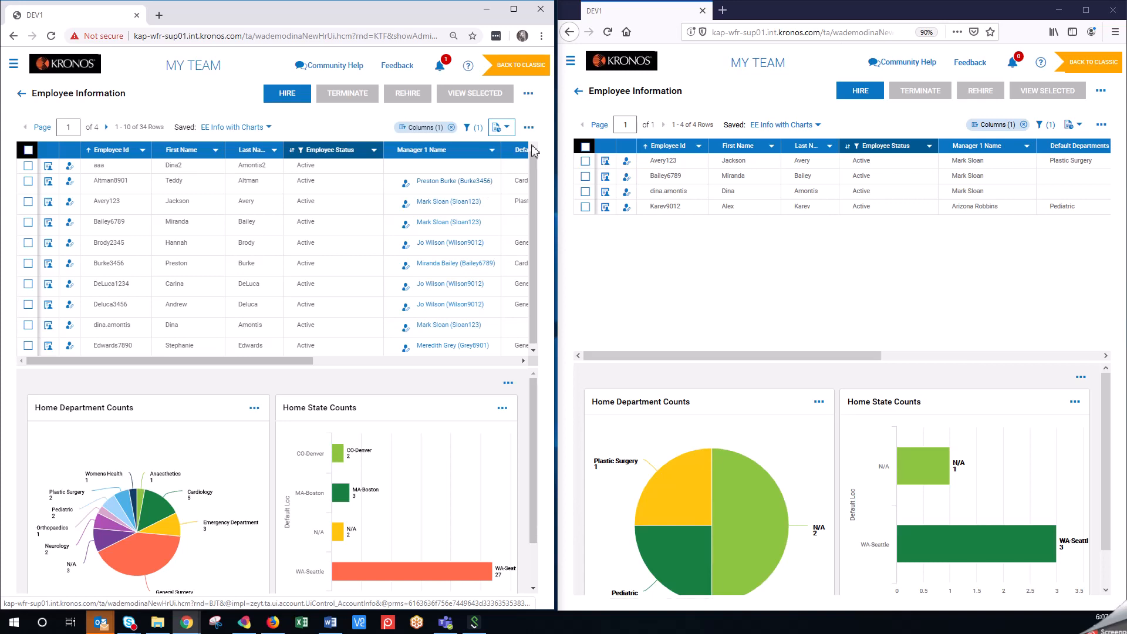
{"action": "left_click", "coordinate": [529, 127]}
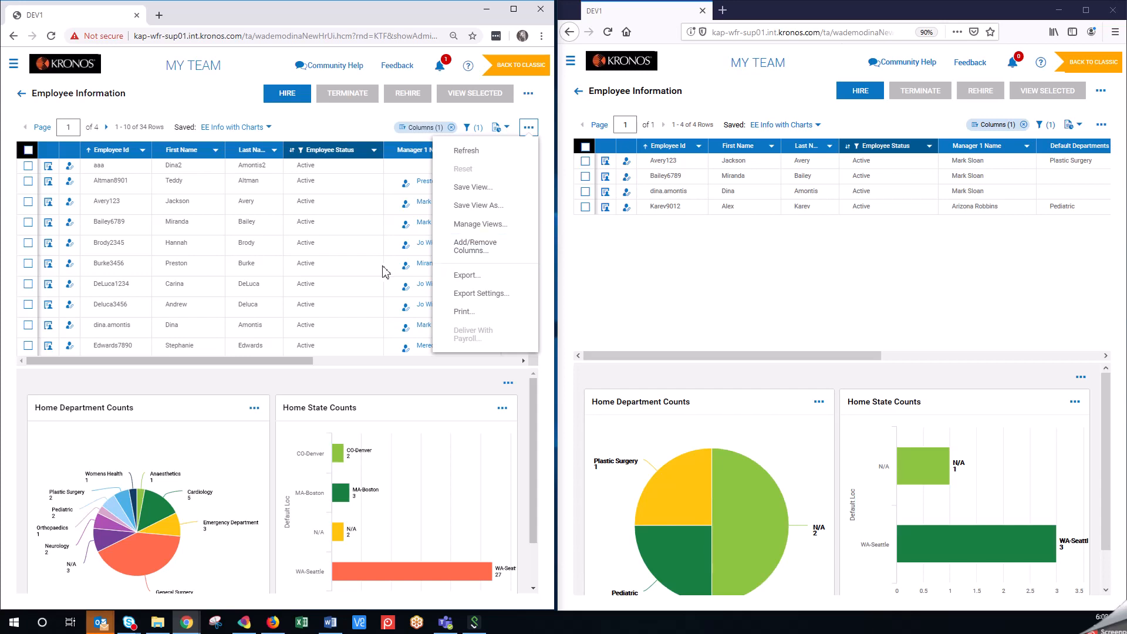
{"action": "left_click", "coordinate": [349, 259]}
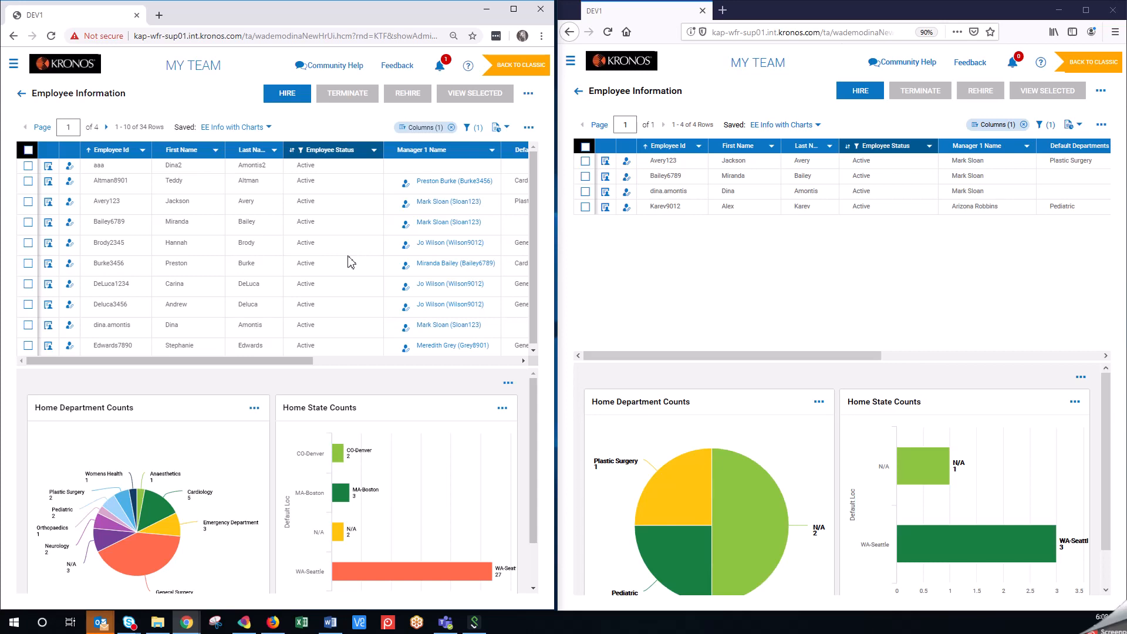
{"action": "left_click", "coordinate": [449, 167]}
Start adding a chart to the administrator's Employee Information report, with Manager 1 Name as the X-axis category
{"action": "left_click", "coordinate": [508, 384]}
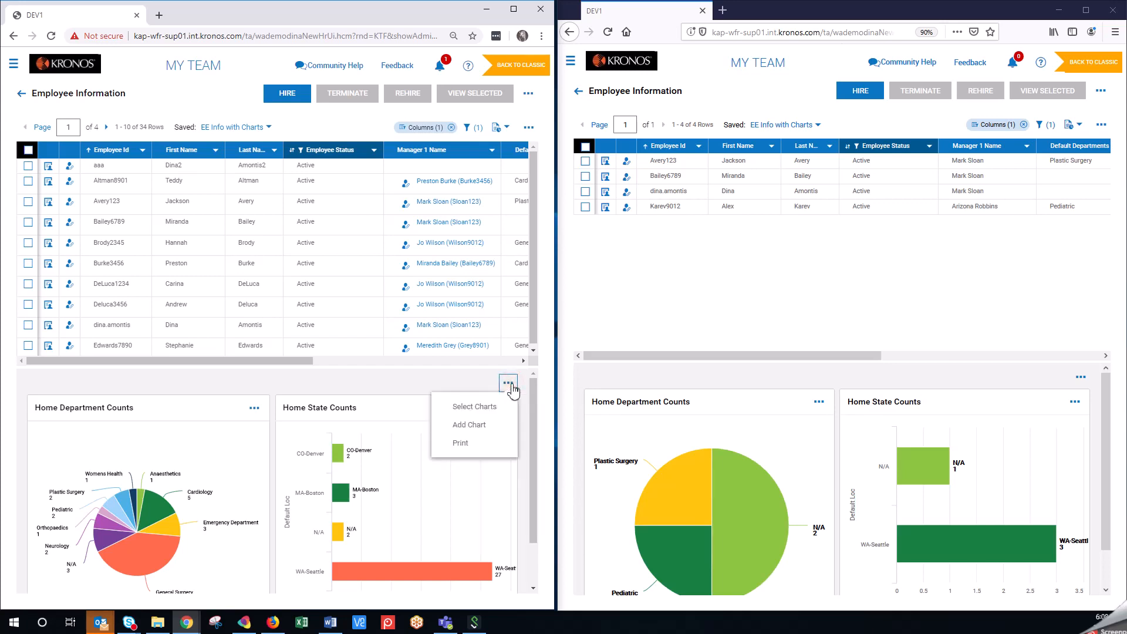
{"action": "left_click", "coordinate": [499, 428]}
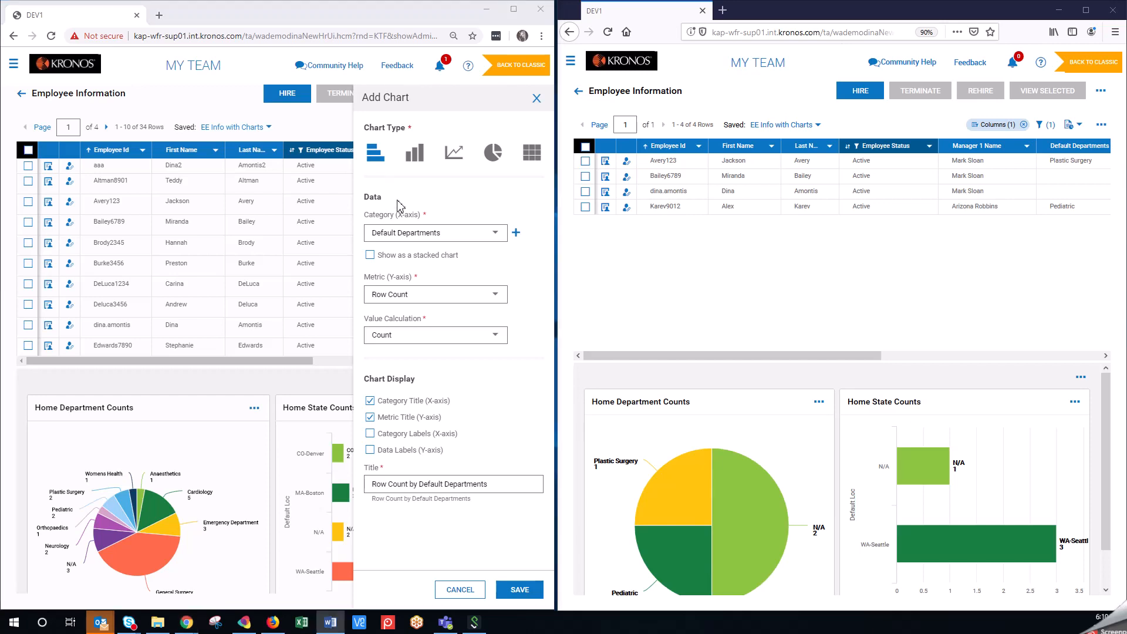
{"action": "left_click", "coordinate": [398, 203]}
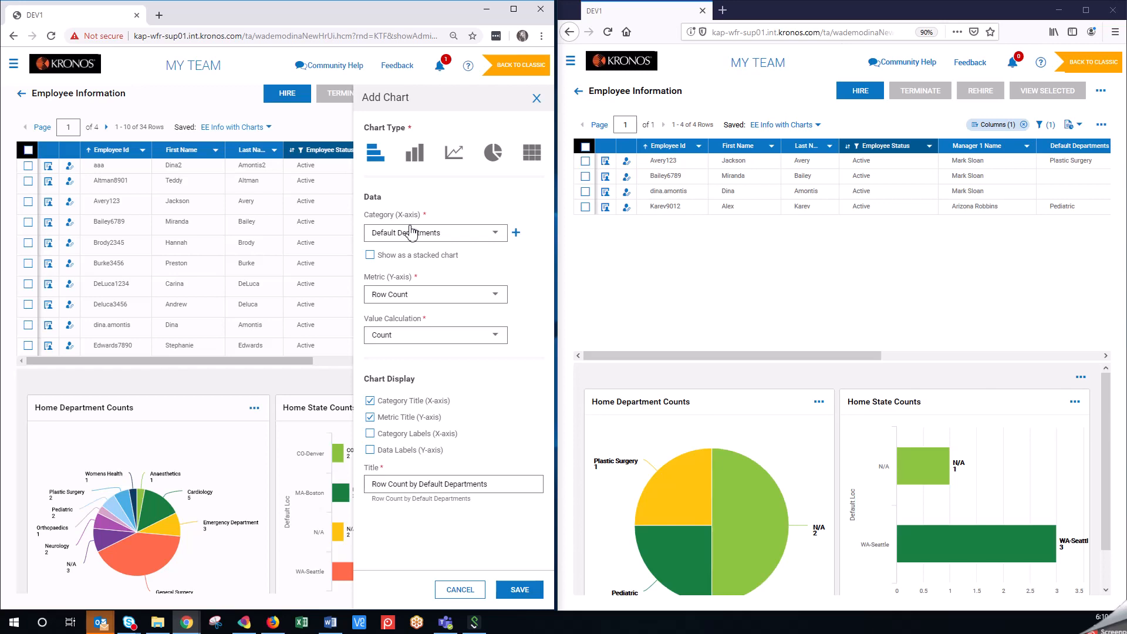
{"action": "left_click", "coordinate": [497, 235]}
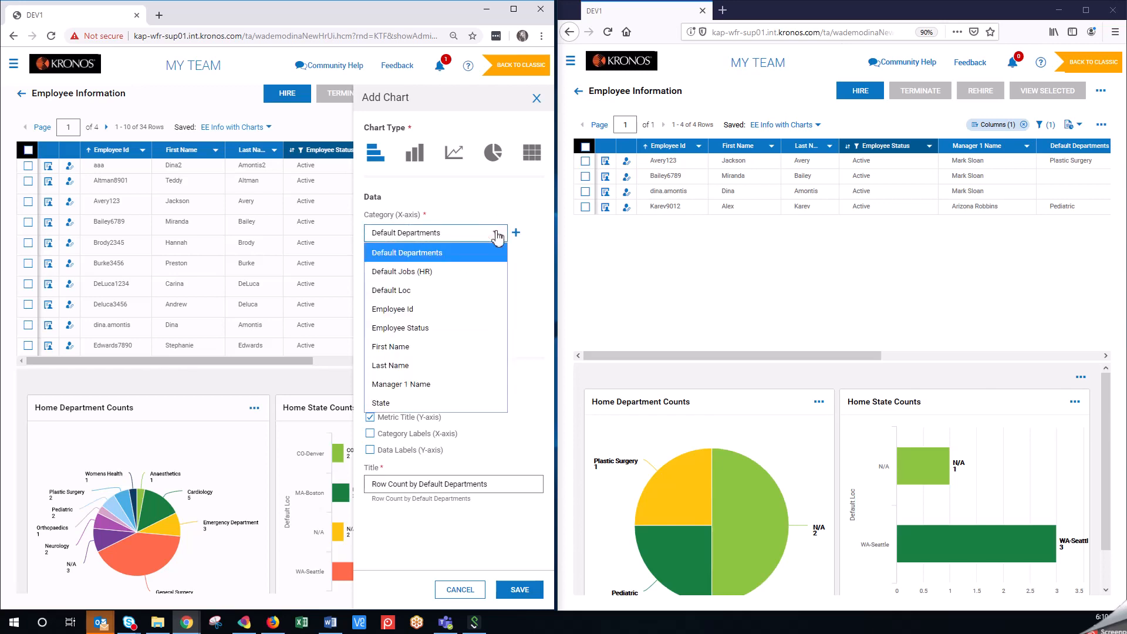
{"action": "left_click", "coordinate": [427, 385]}
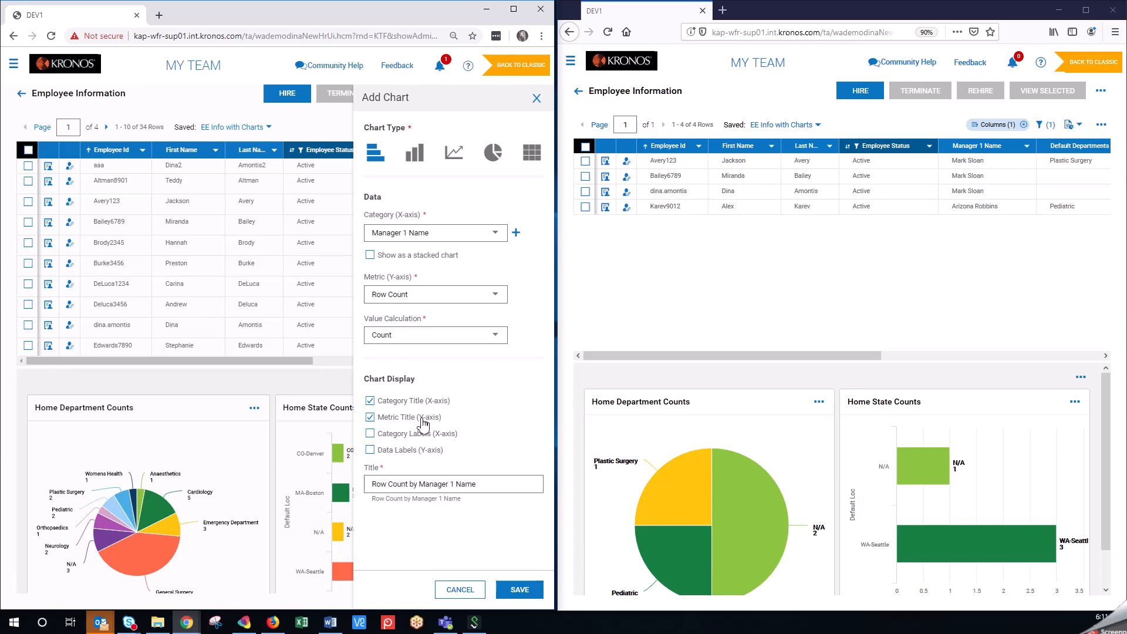
Inspect the manager's department pie slices for reference, and enable Category Labels (X-axis) and Data Labels (Y-axis) for the new chart
{"action": "mouse_move", "coordinate": [669, 505]}
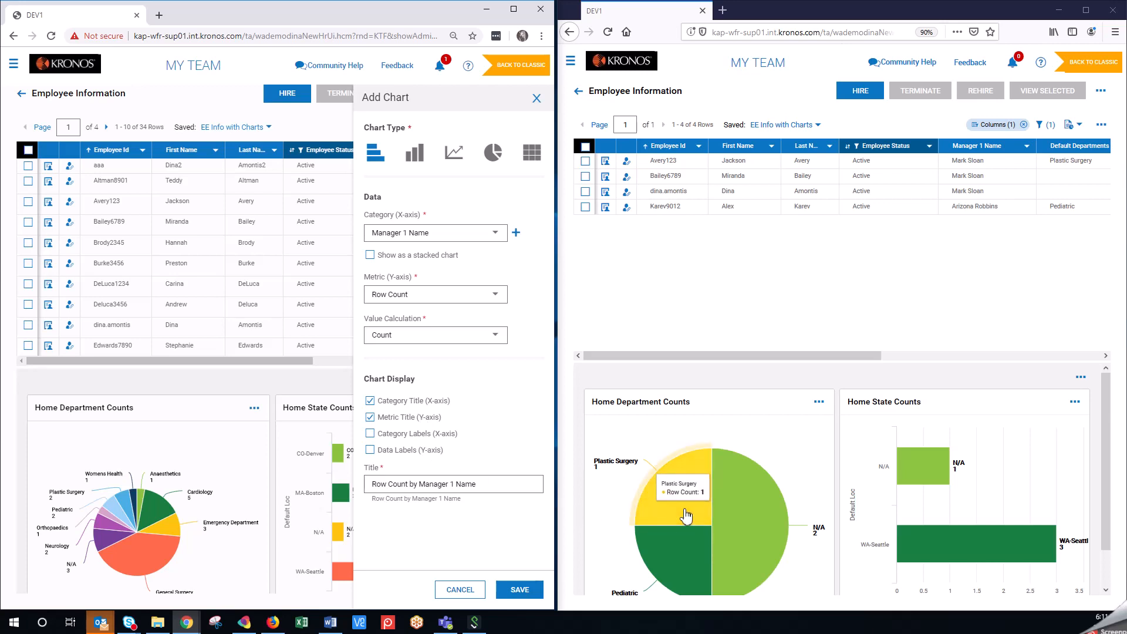
{"action": "mouse_move", "coordinate": [695, 555]}
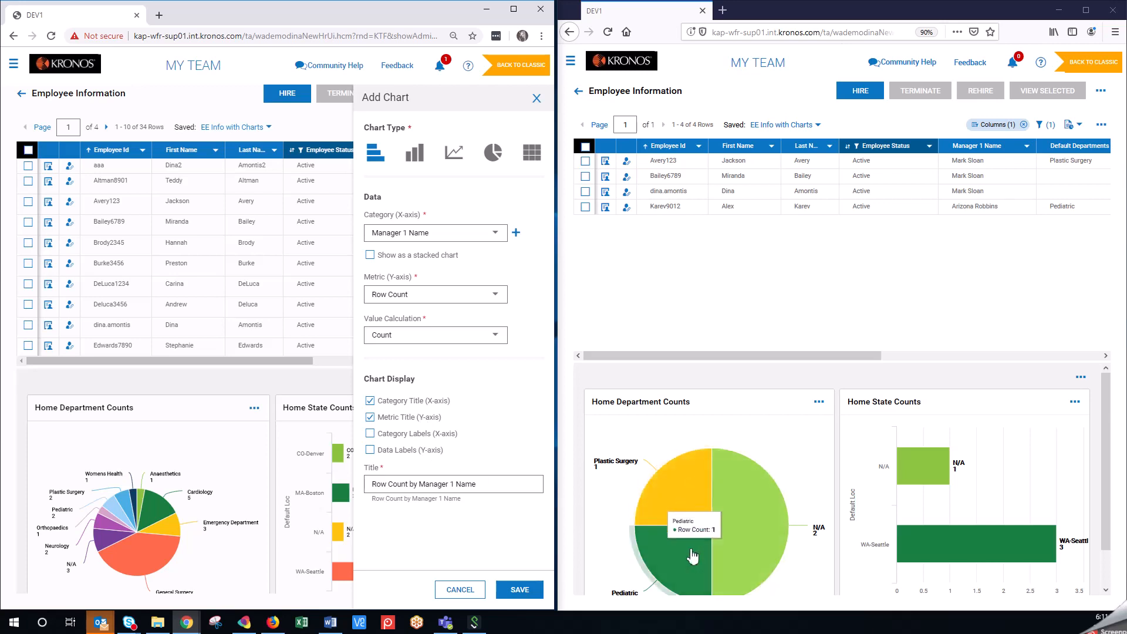
{"action": "left_click", "coordinate": [371, 434]}
{"action": "left_click", "coordinate": [371, 450]}
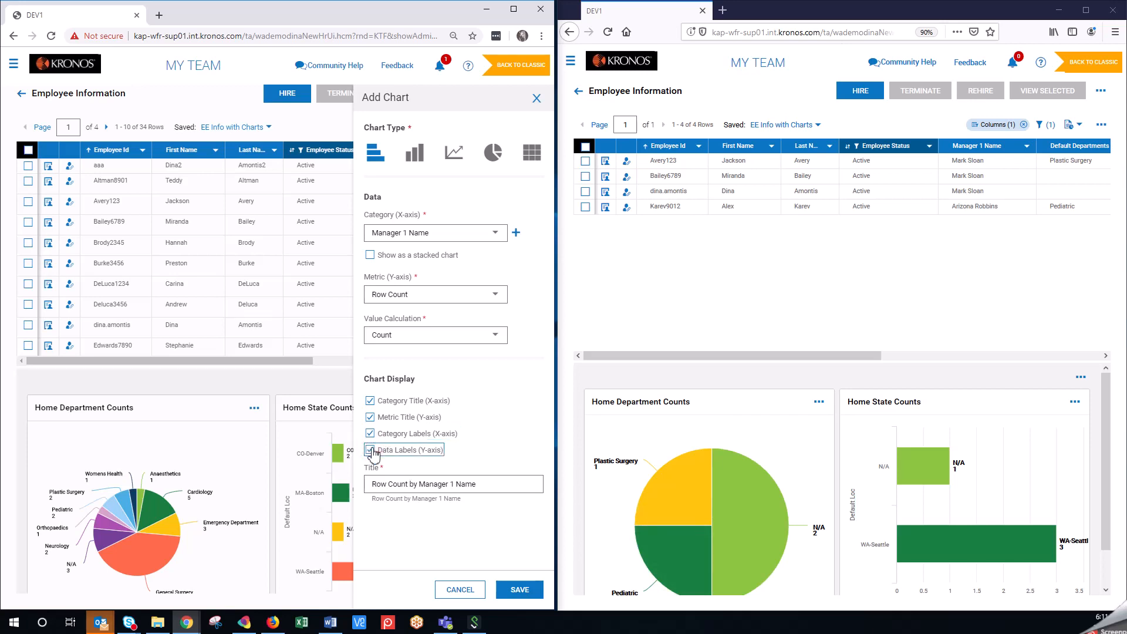
Save the Row Count by Manager 1 Name chart to the administrator's Employee Information report
{"action": "mouse_move", "coordinate": [693, 458]}
{"action": "left_click", "coordinate": [520, 589]}
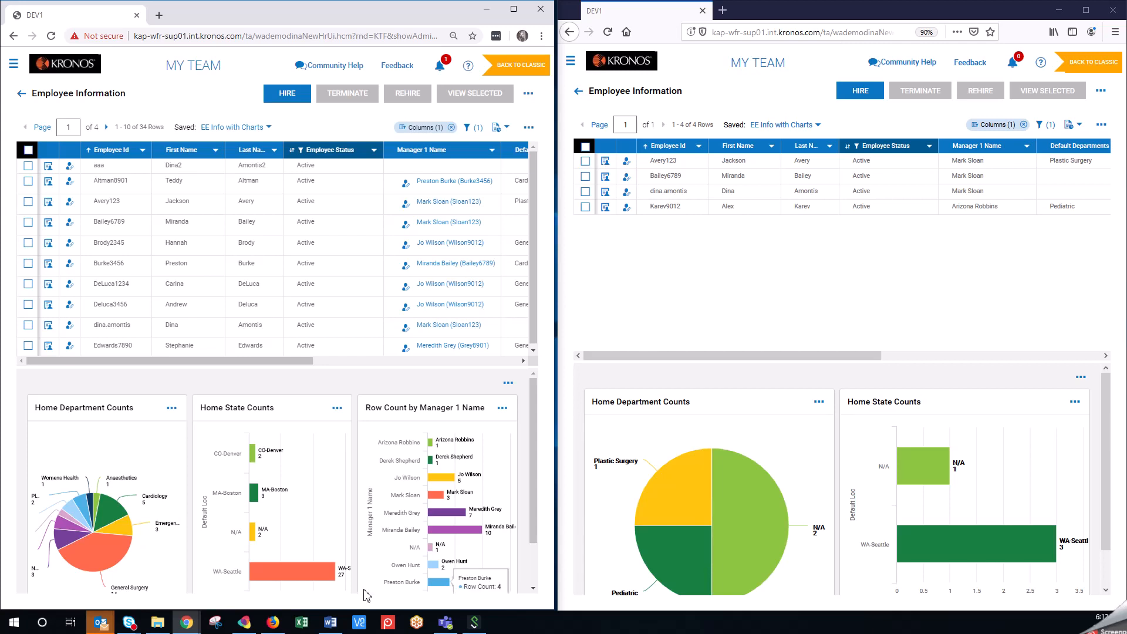
Try filtering the report by the Cardiology pie slice, undo that filter, and view the Home State Counts chart's edit settings
{"action": "left_click", "coordinate": [107, 513]}
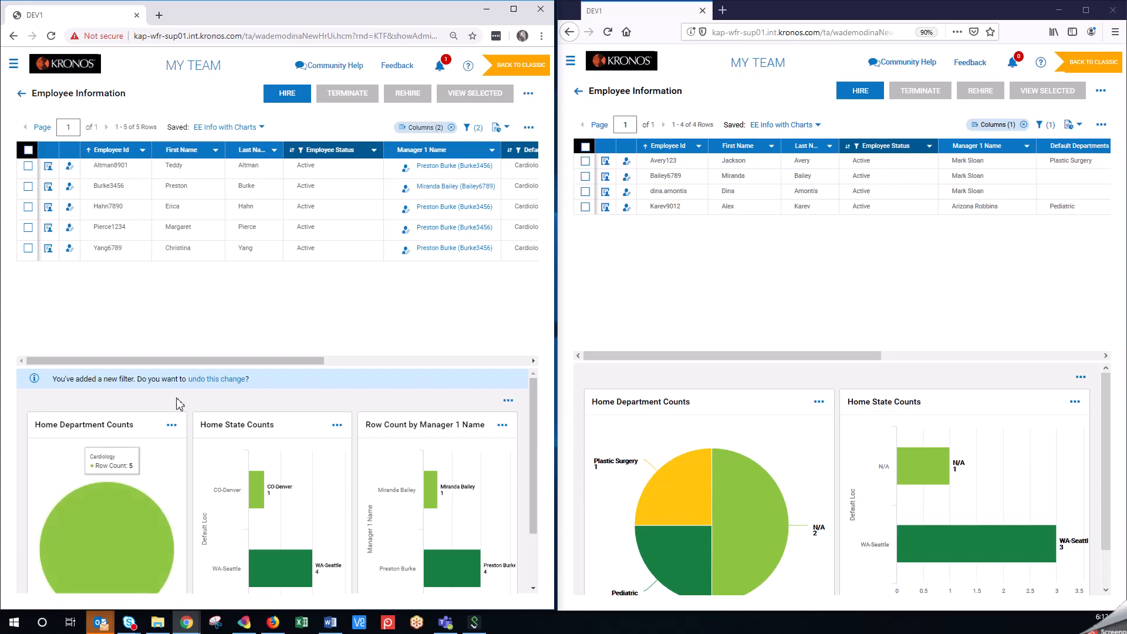
{"action": "left_click", "coordinate": [210, 381]}
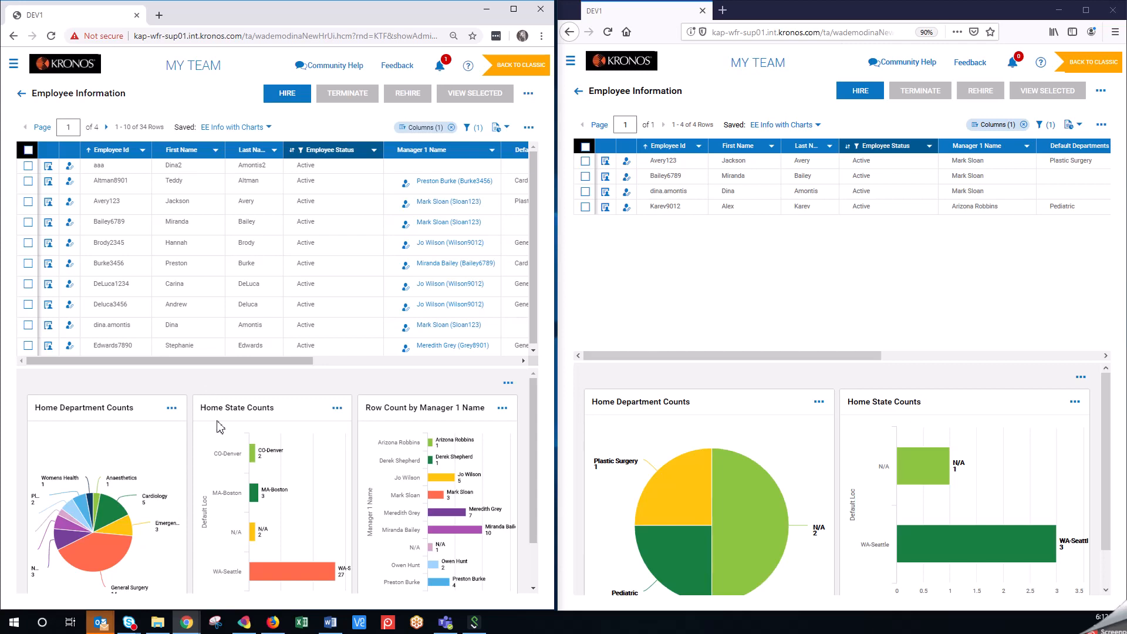
{"action": "left_click", "coordinate": [337, 409]}
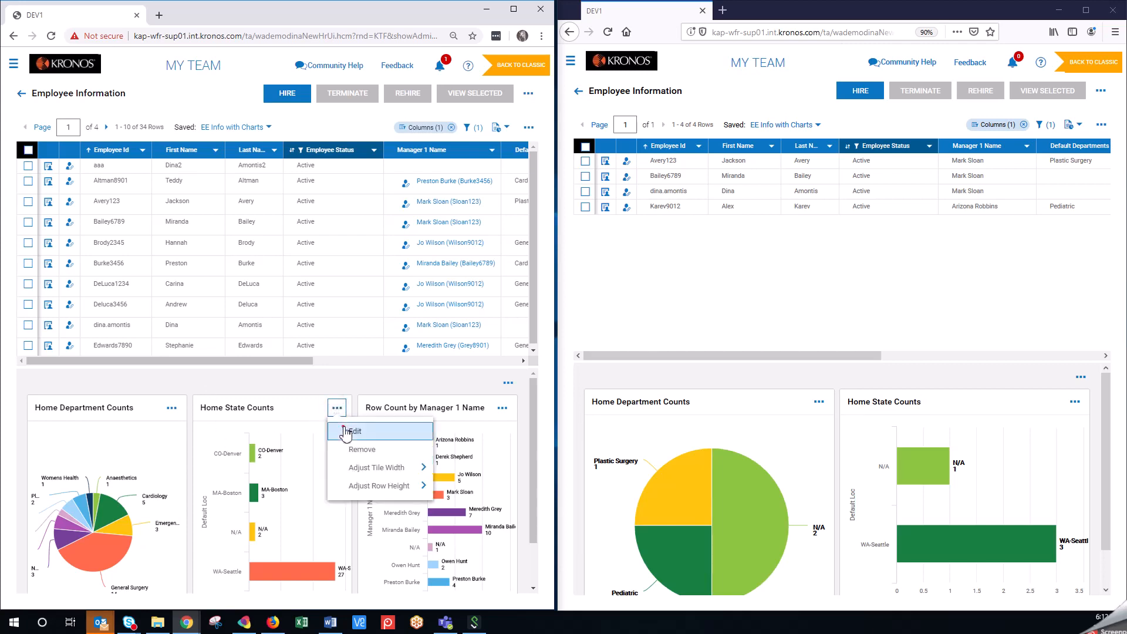
{"action": "left_click", "coordinate": [347, 432]}
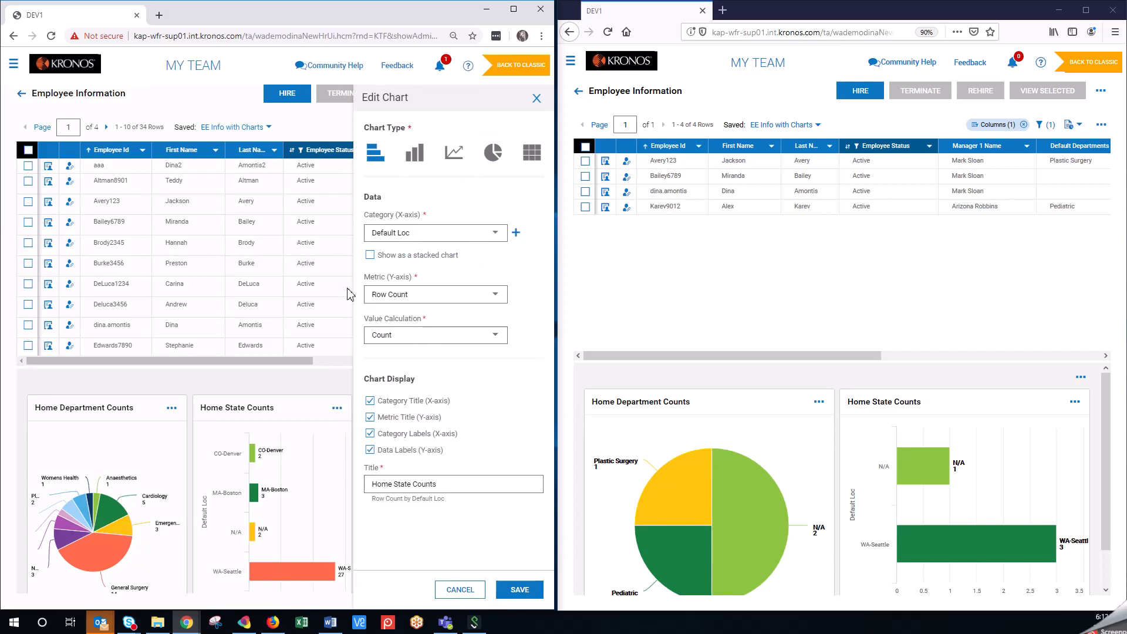
{"action": "left_click", "coordinate": [451, 593]}
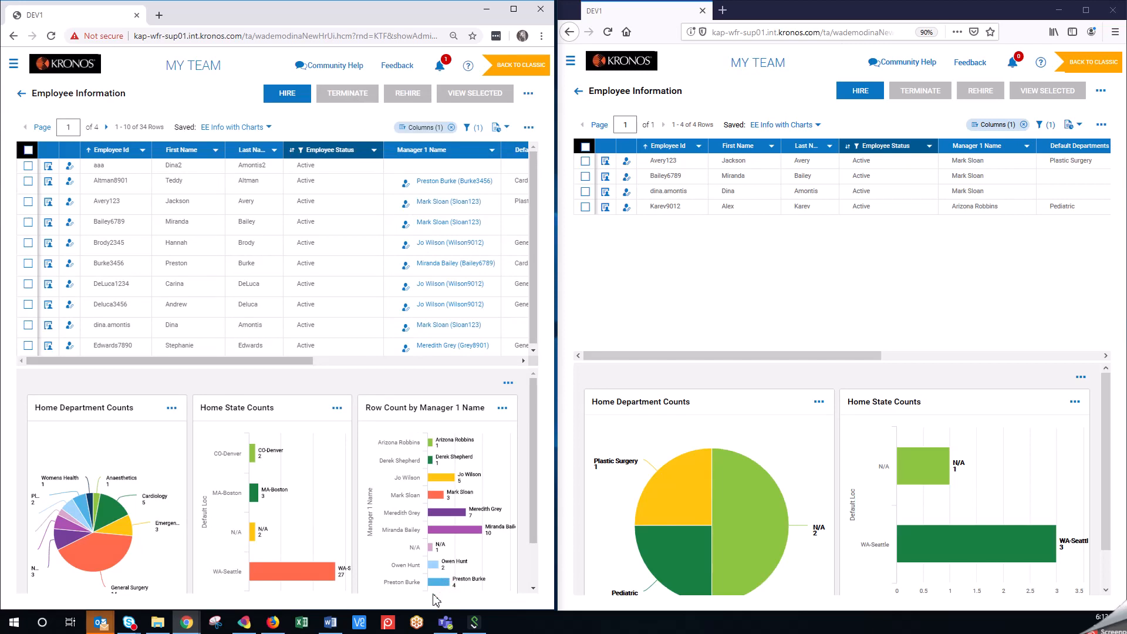
Save the EE Info with Charts view, shared with all as the default, and reload the manager's Employee Information report
{"action": "left_click", "coordinate": [528, 130]}
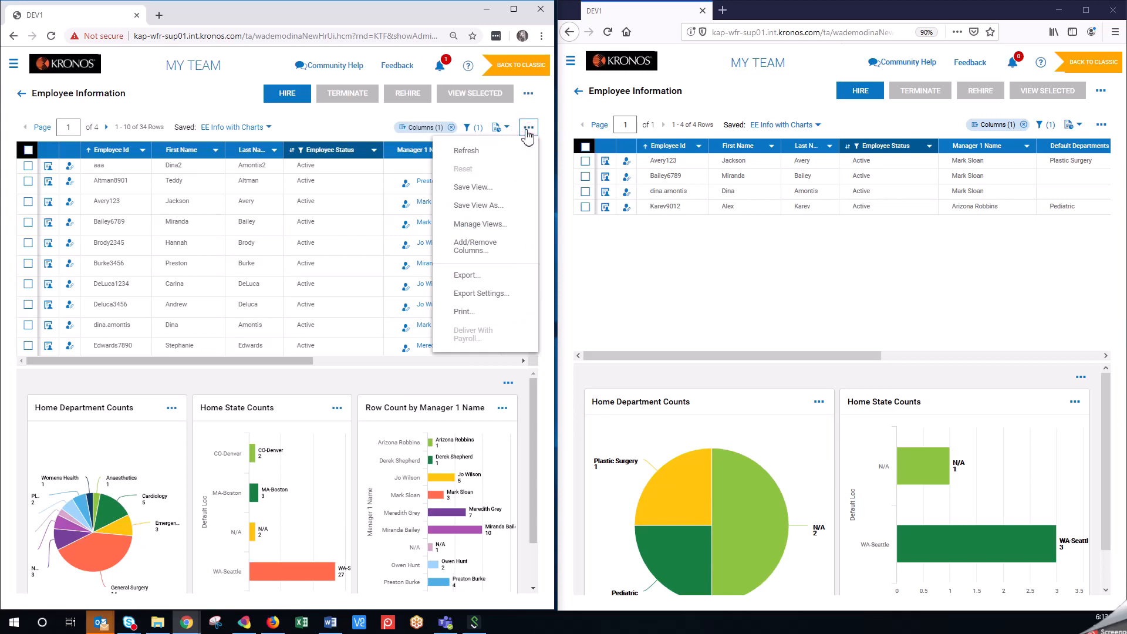
{"action": "left_click", "coordinate": [509, 193]}
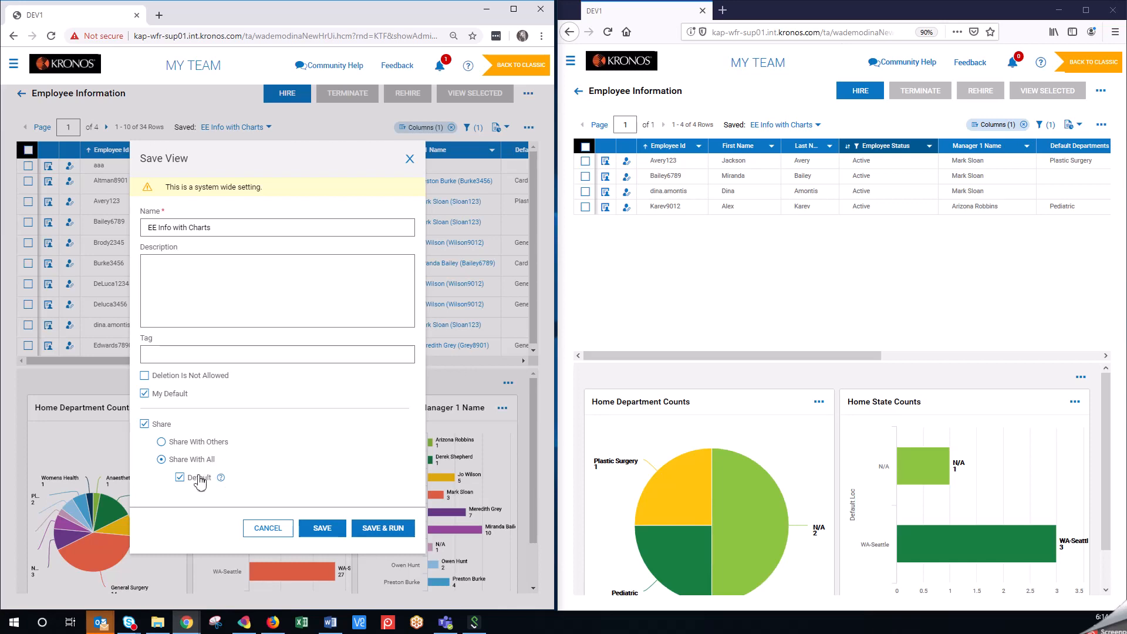
{"action": "left_click", "coordinate": [222, 479]}
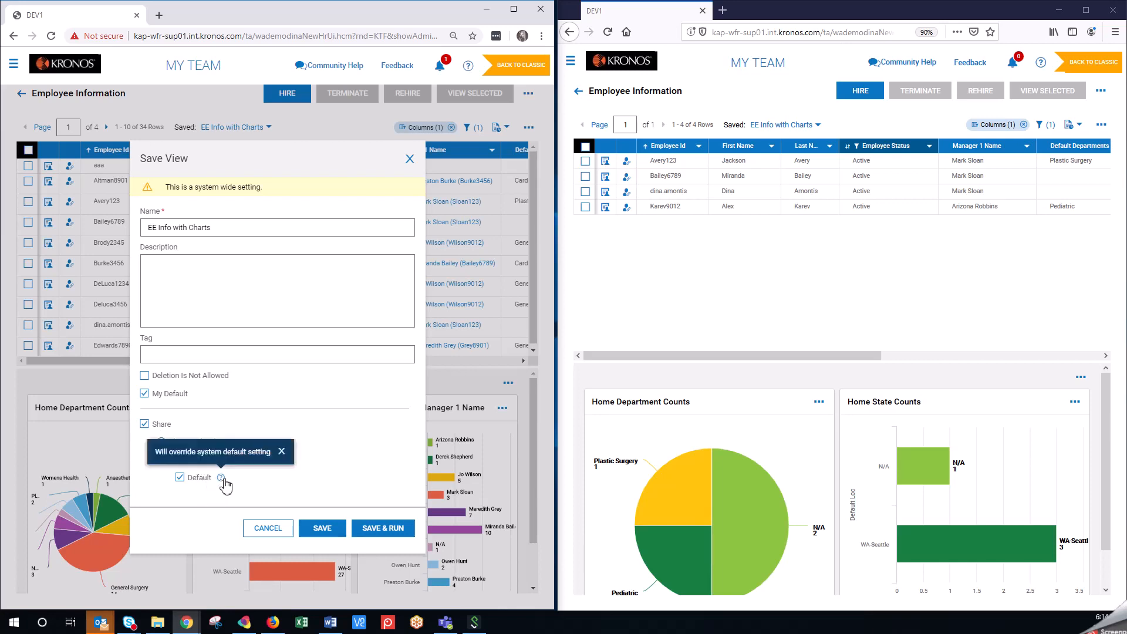
{"action": "left_click", "coordinate": [318, 531]}
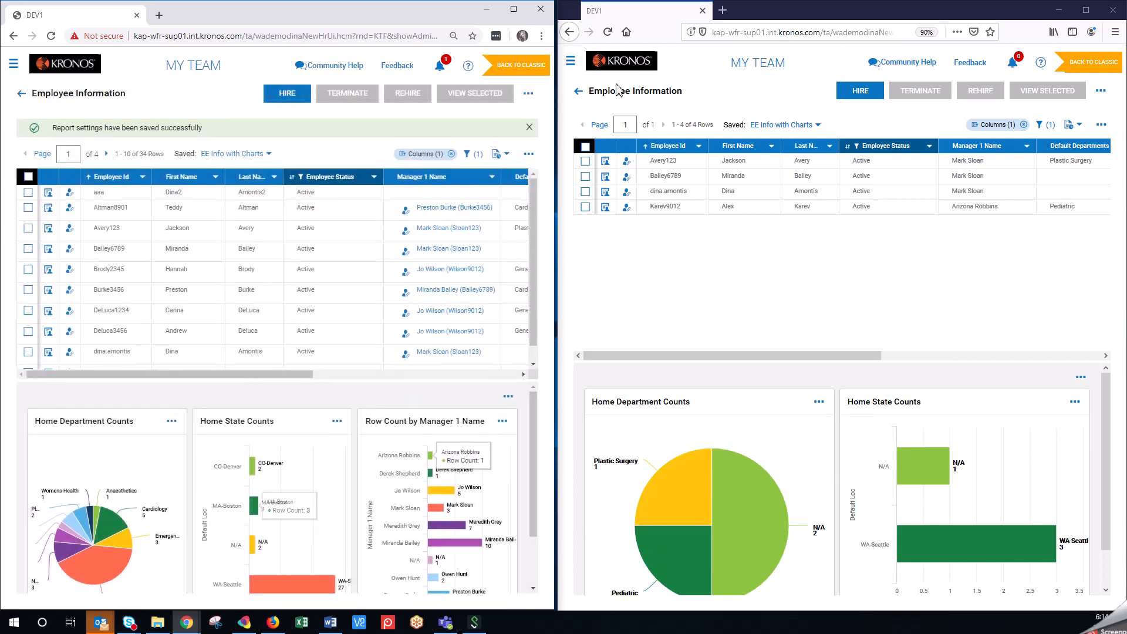
{"action": "left_click", "coordinate": [571, 61]}
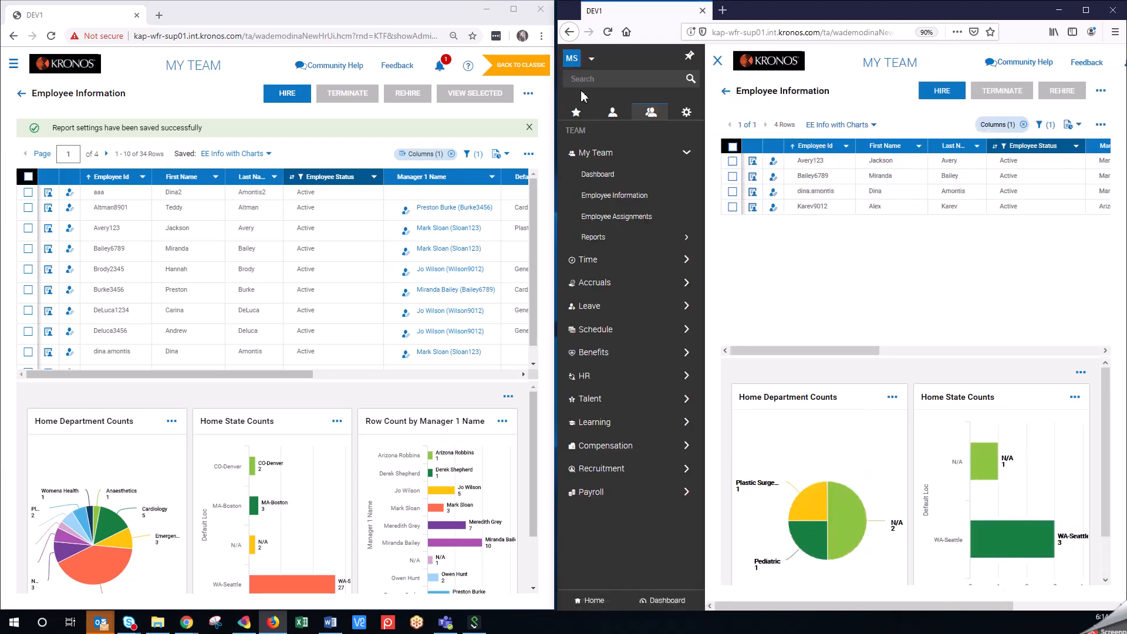
{"action": "left_click", "coordinate": [599, 197]}
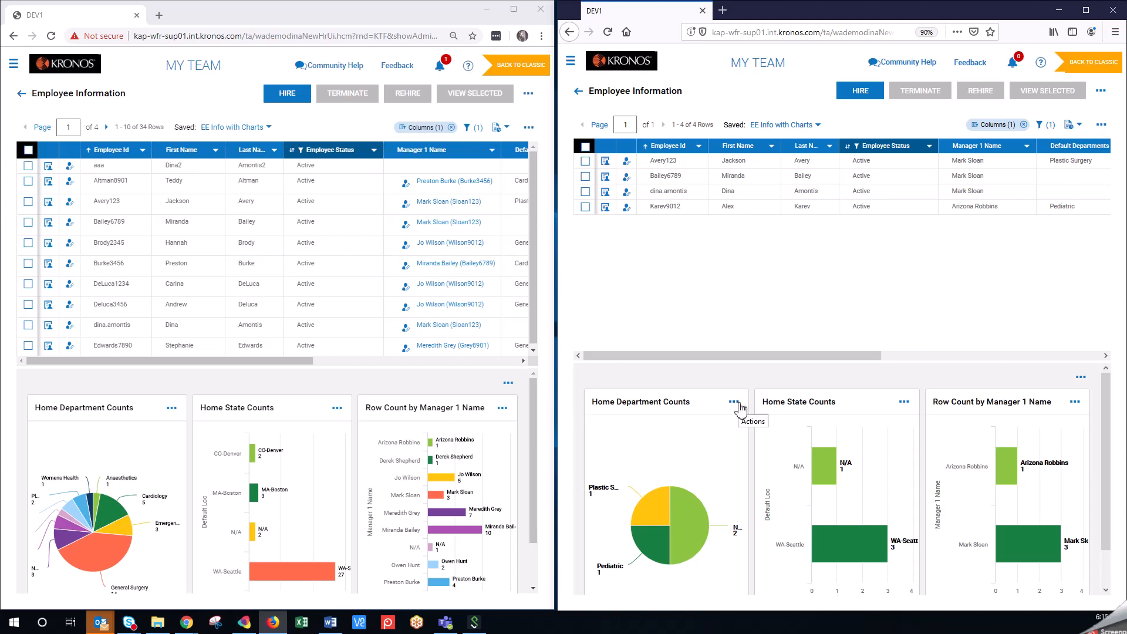
Change the administrator's EE Info with Charts view to Share With Others for All Employees and save it
{"action": "left_click", "coordinate": [529, 128]}
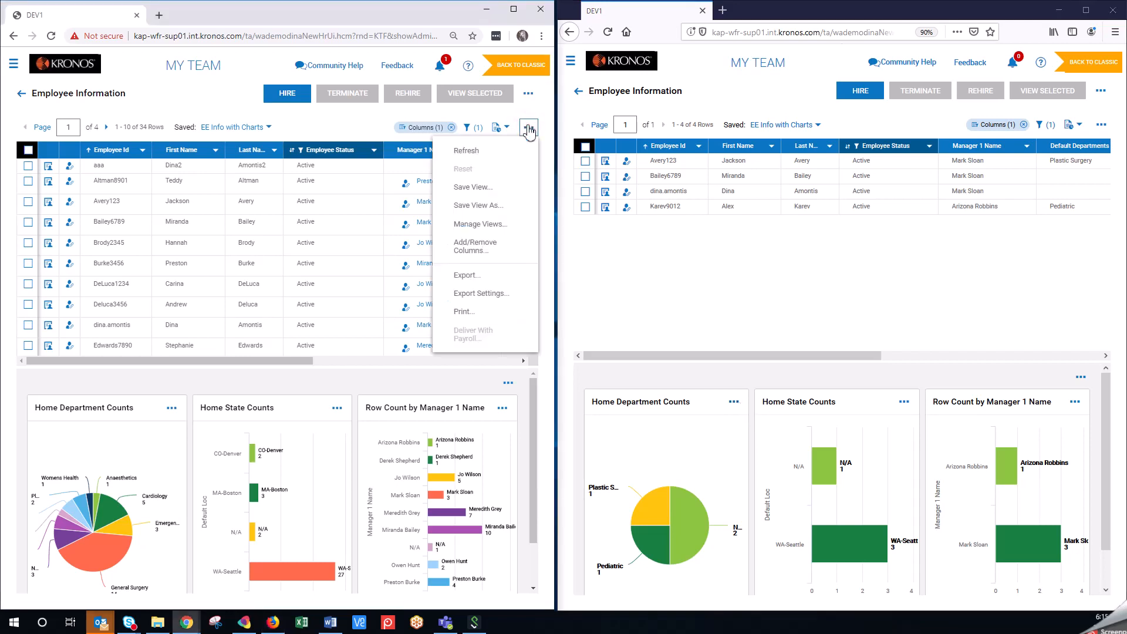
{"action": "left_click", "coordinate": [516, 189]}
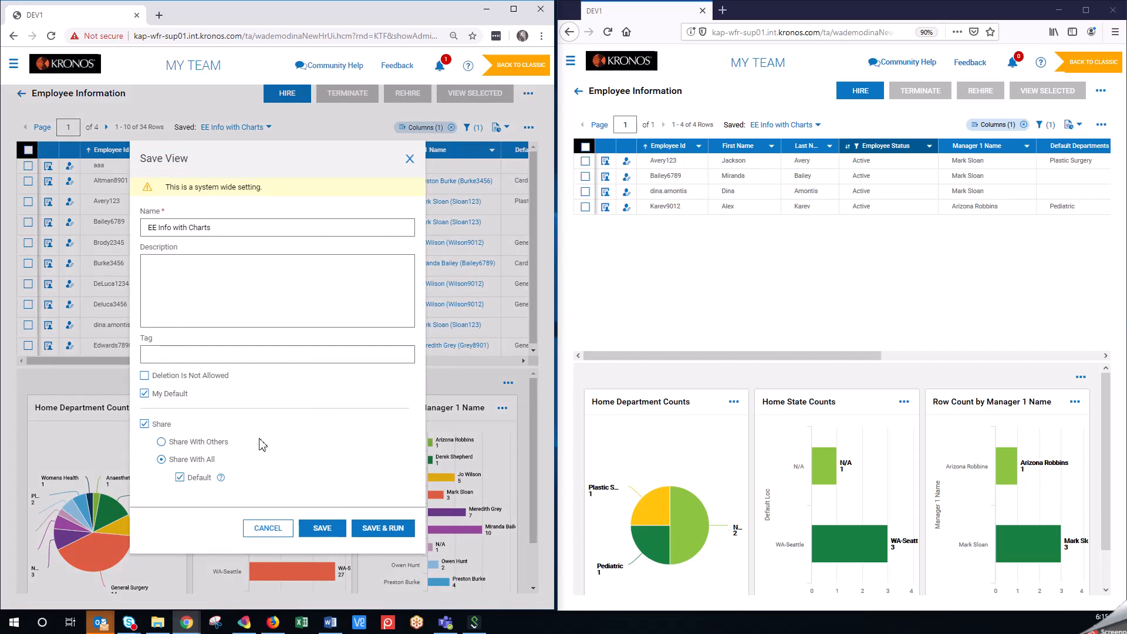
{"action": "left_click", "coordinate": [161, 443]}
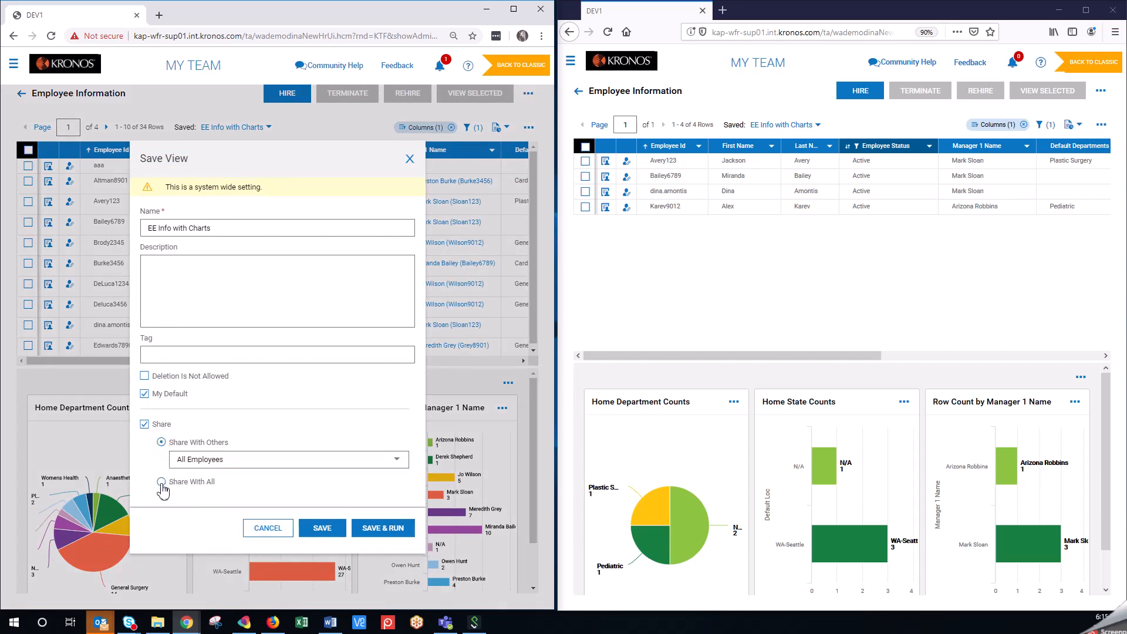
{"action": "left_click", "coordinate": [322, 528]}
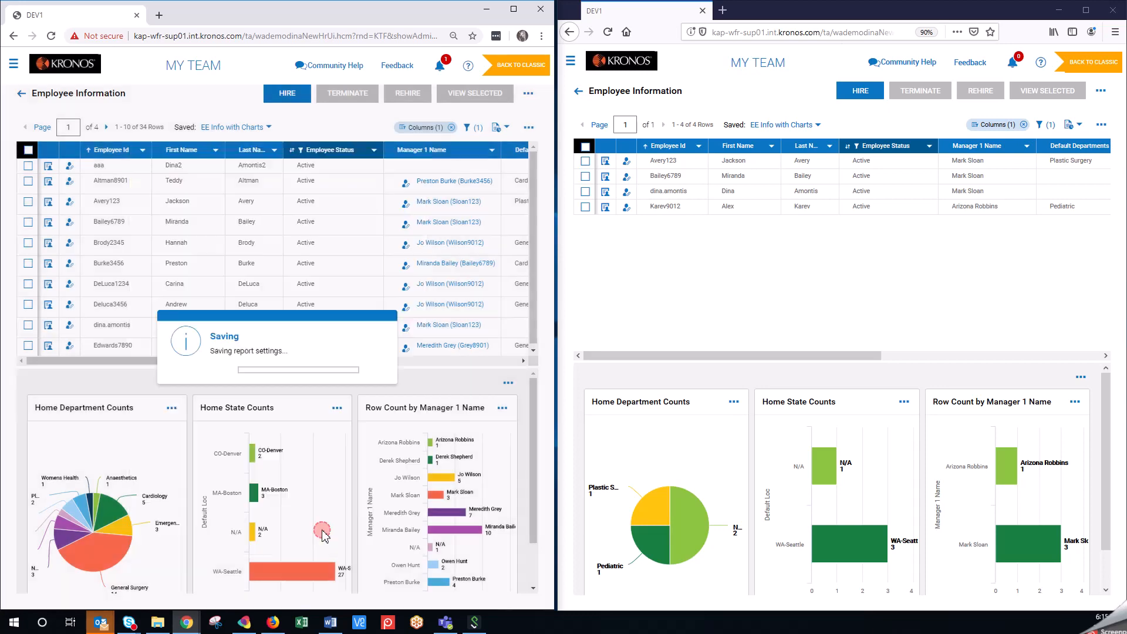
Reload the manager's Employee Information report and open the EE Info with Charts view from its managed views
{"action": "left_click", "coordinate": [570, 61]}
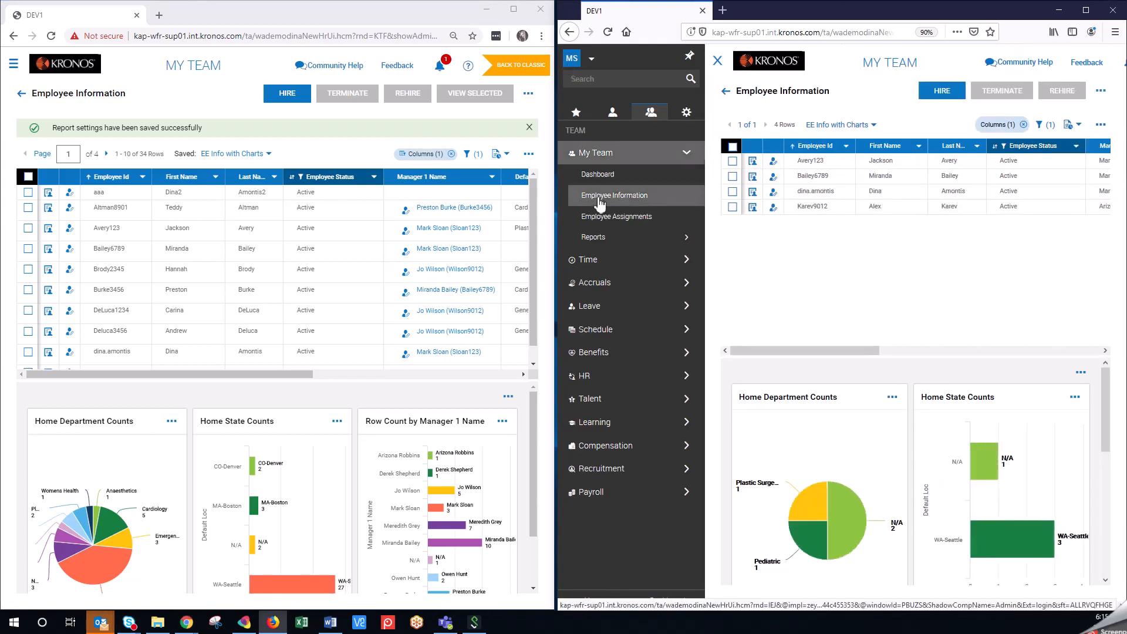
{"action": "left_click", "coordinate": [599, 197]}
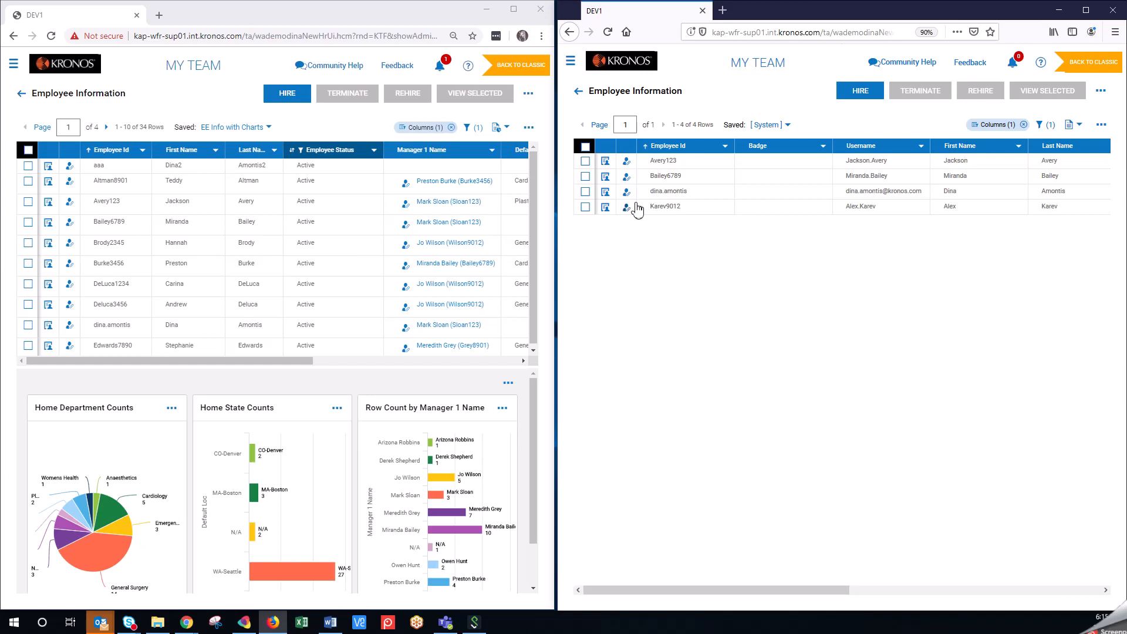
{"action": "left_click", "coordinate": [1103, 126]}
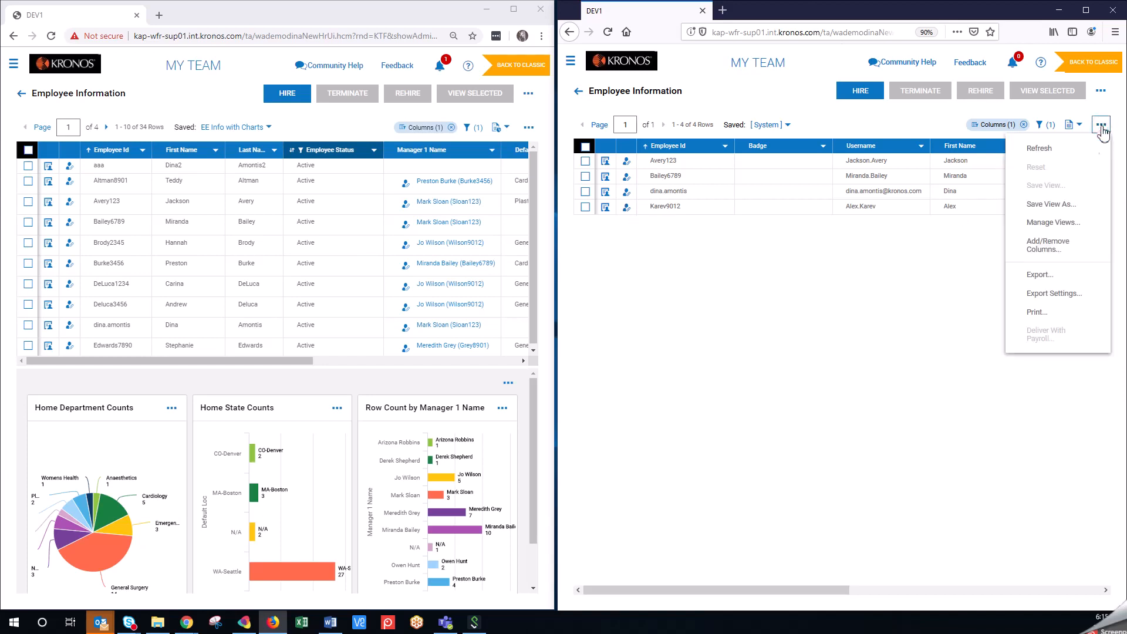
{"action": "left_click", "coordinate": [1080, 224]}
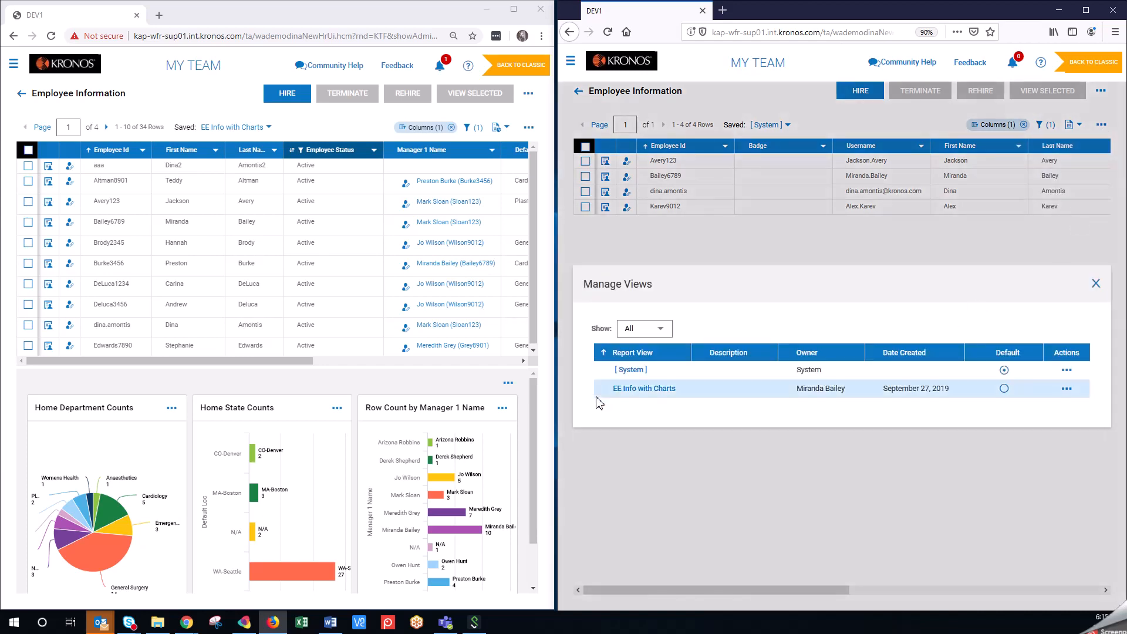
{"action": "left_click", "coordinate": [645, 388]}
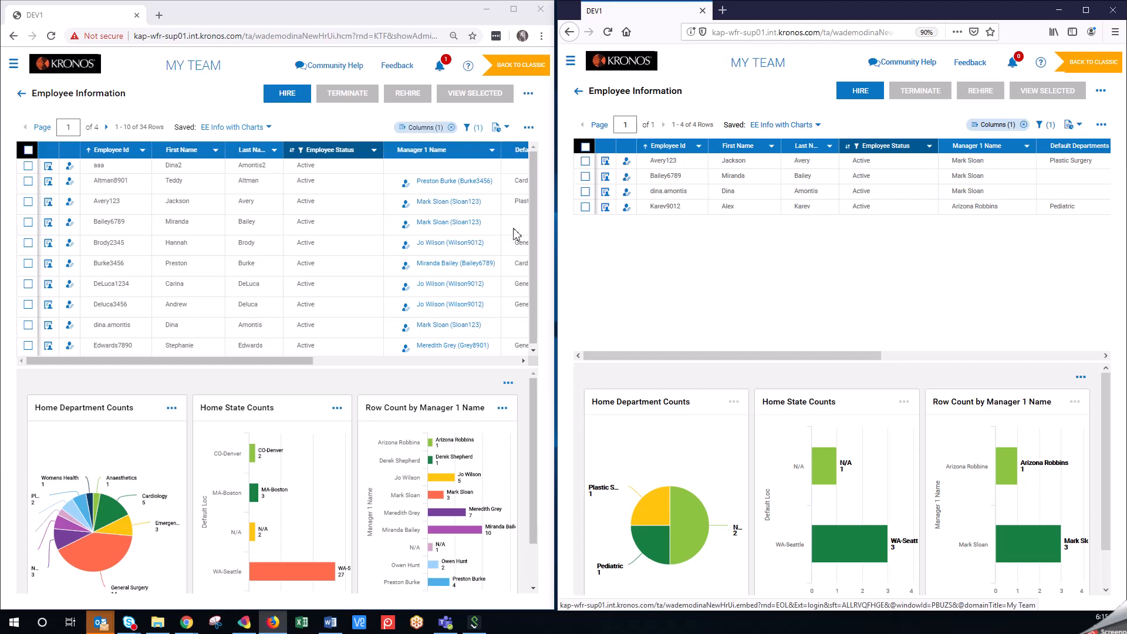
Change the administrator's EE Info with Charts view to Share With All, leaving Default off, and save it
{"action": "left_click", "coordinate": [529, 129]}
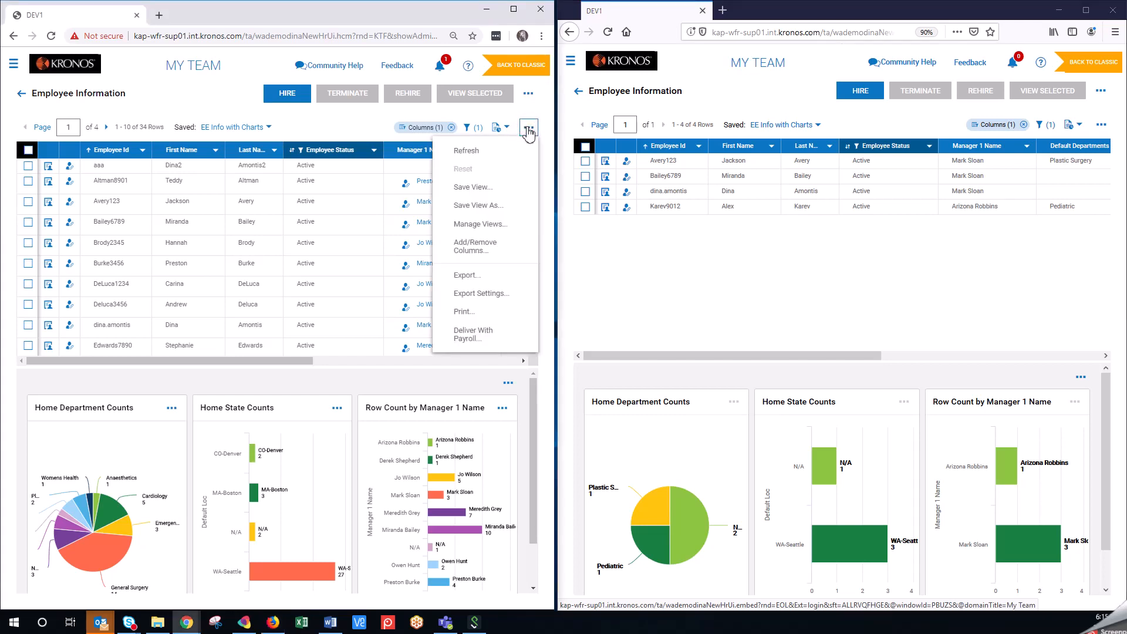
{"action": "left_click", "coordinate": [502, 187]}
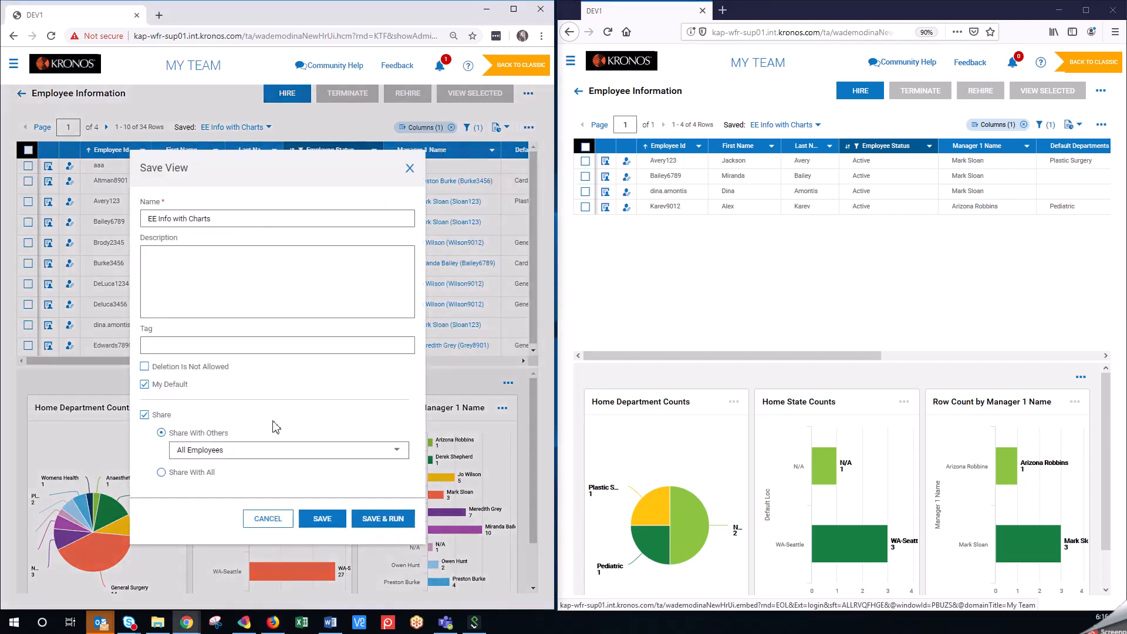
{"action": "left_click", "coordinate": [161, 472]}
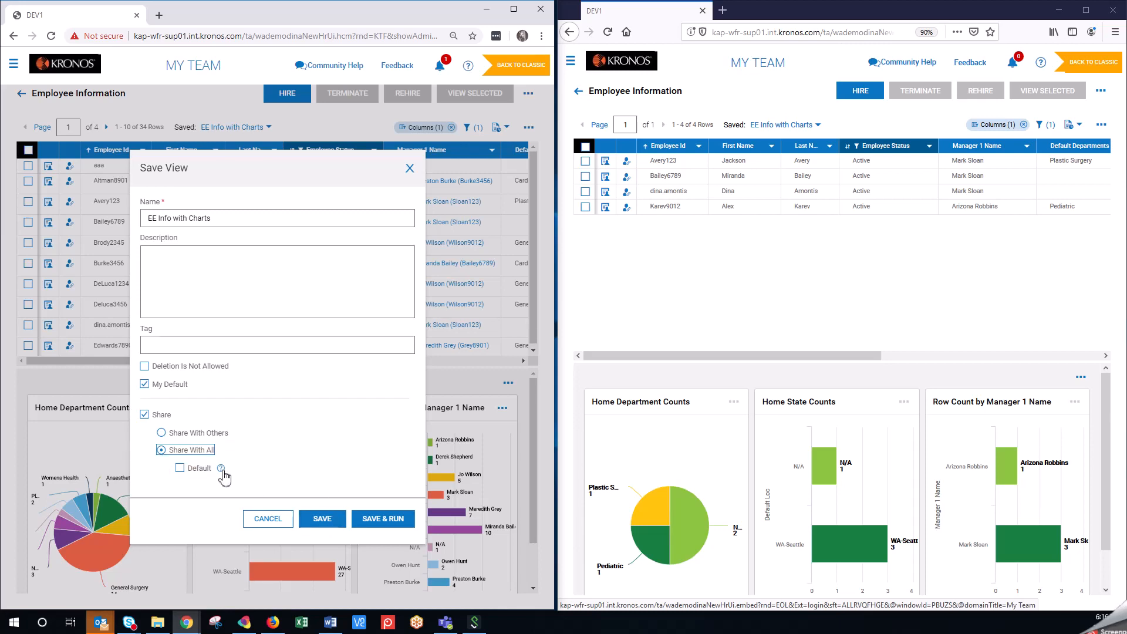
{"action": "left_click", "coordinate": [320, 522]}
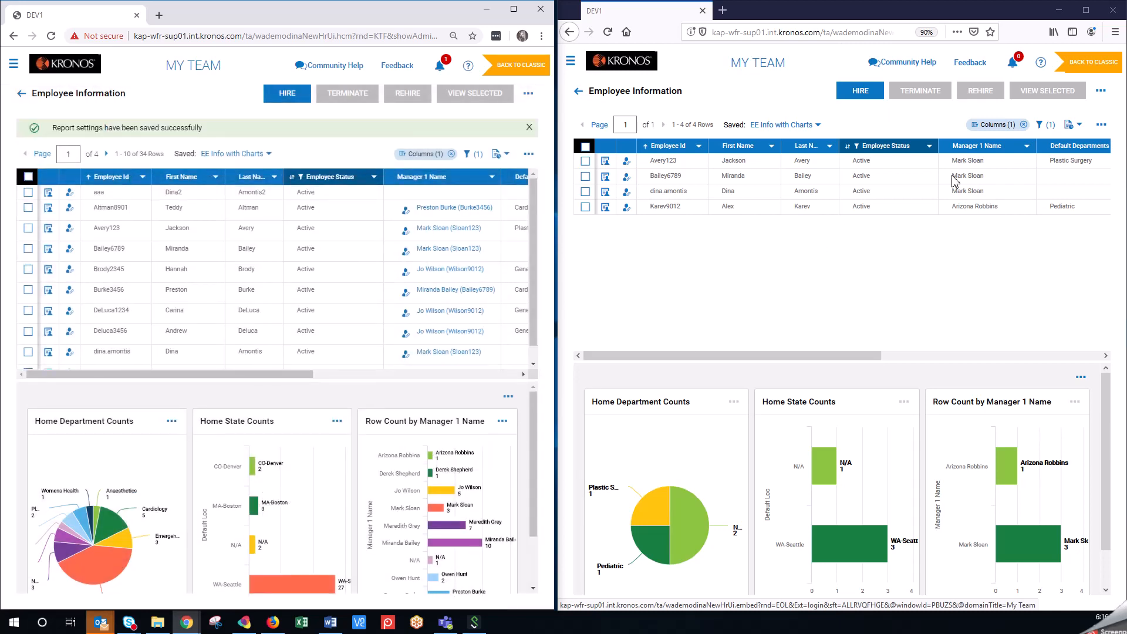
Reopen the manager's Employee Information report, check the view's owner among the managed views, and load EE Info with Charts
{"action": "left_click", "coordinate": [577, 66]}
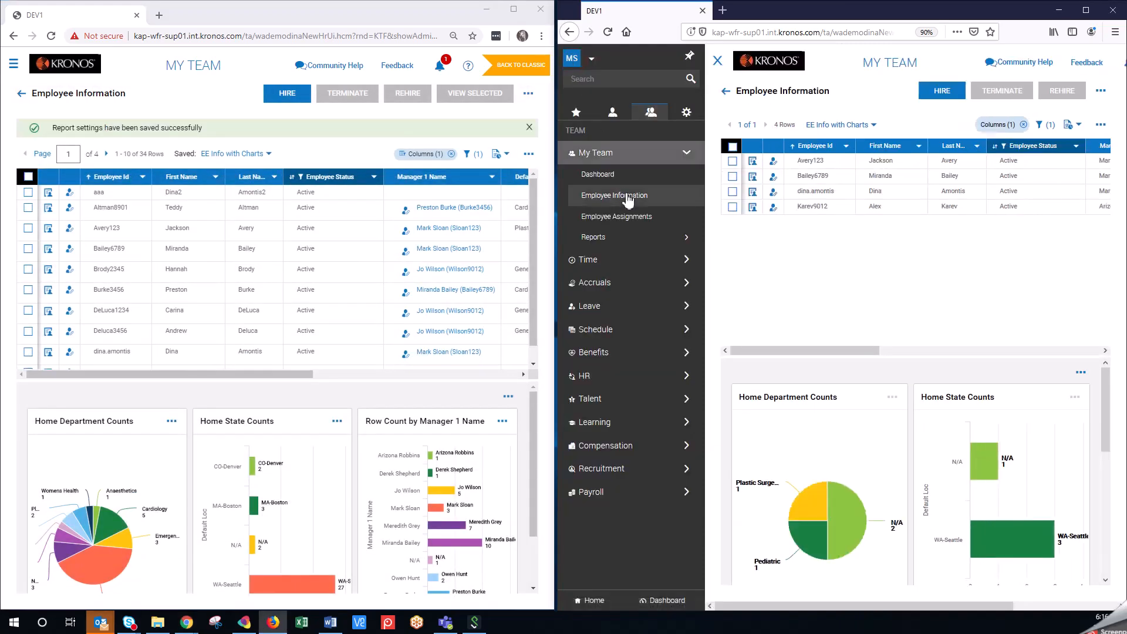
{"action": "left_click", "coordinate": [626, 197]}
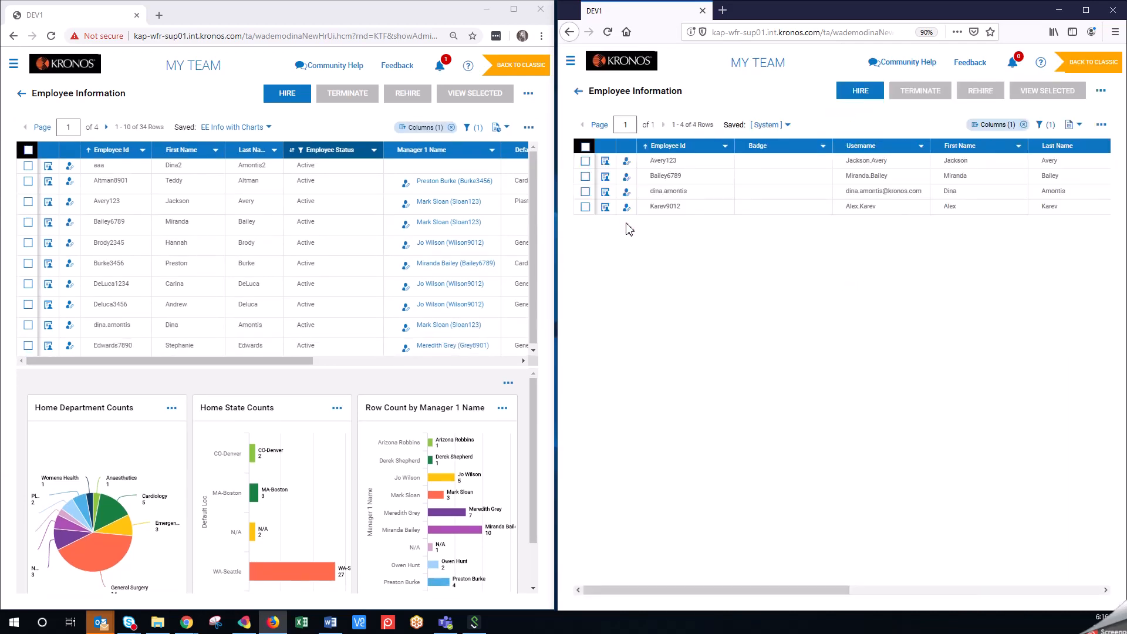
{"action": "left_click", "coordinate": [1101, 124]}
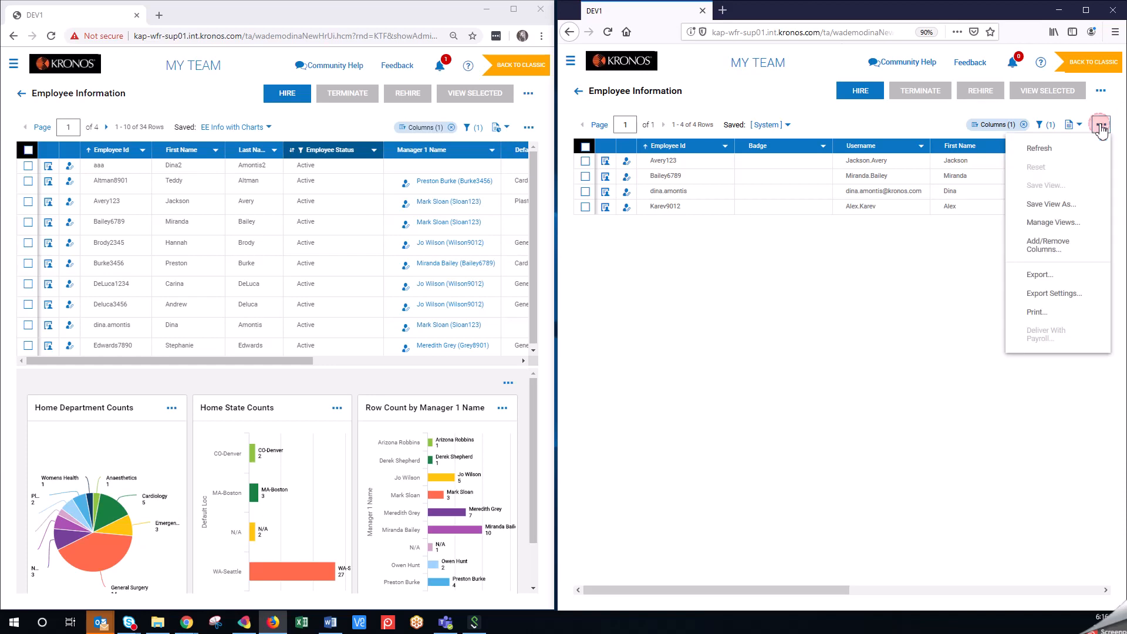
{"action": "left_click", "coordinate": [1053, 224]}
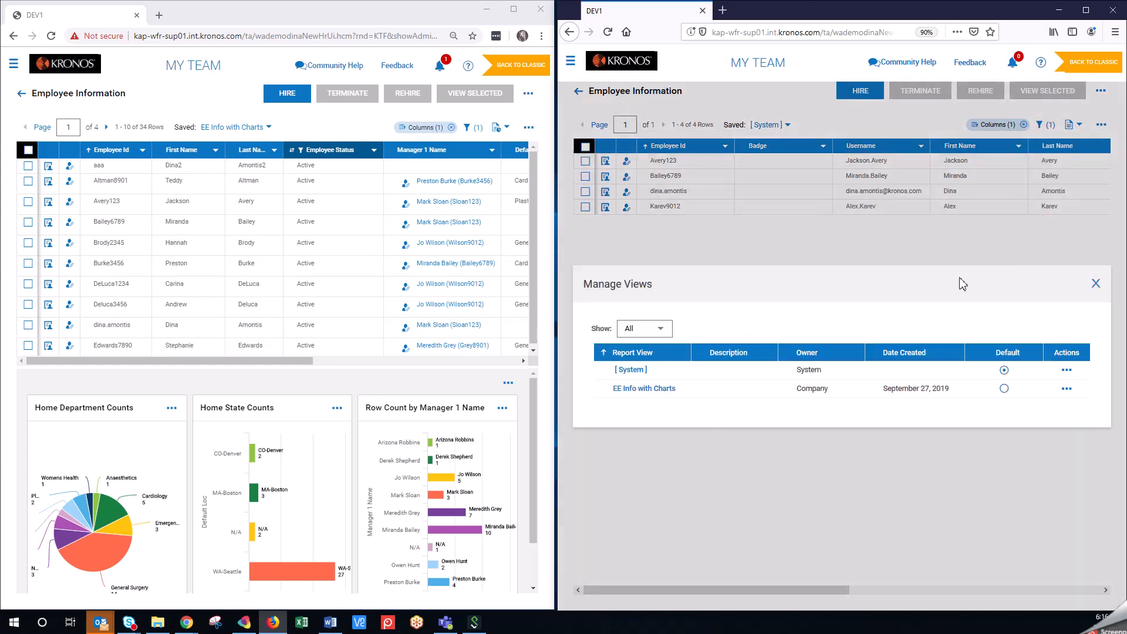
{"action": "left_click", "coordinate": [630, 389]}
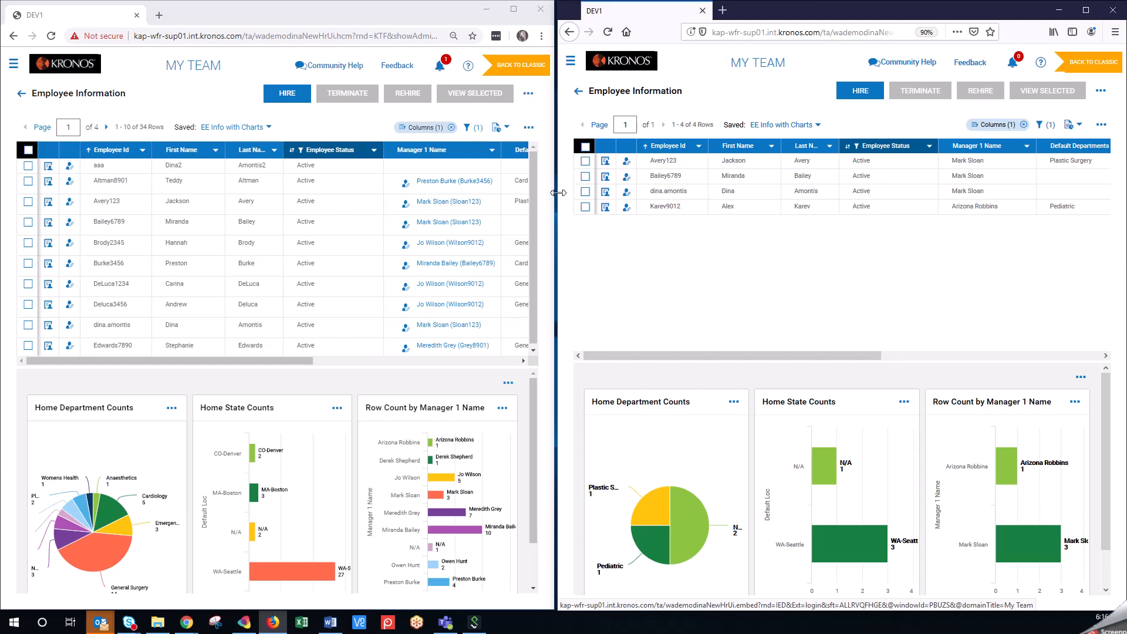
Enable Default for the administrator's Share With All view, save it, and reload the manager's Employee Information report
{"action": "left_click", "coordinate": [529, 127]}
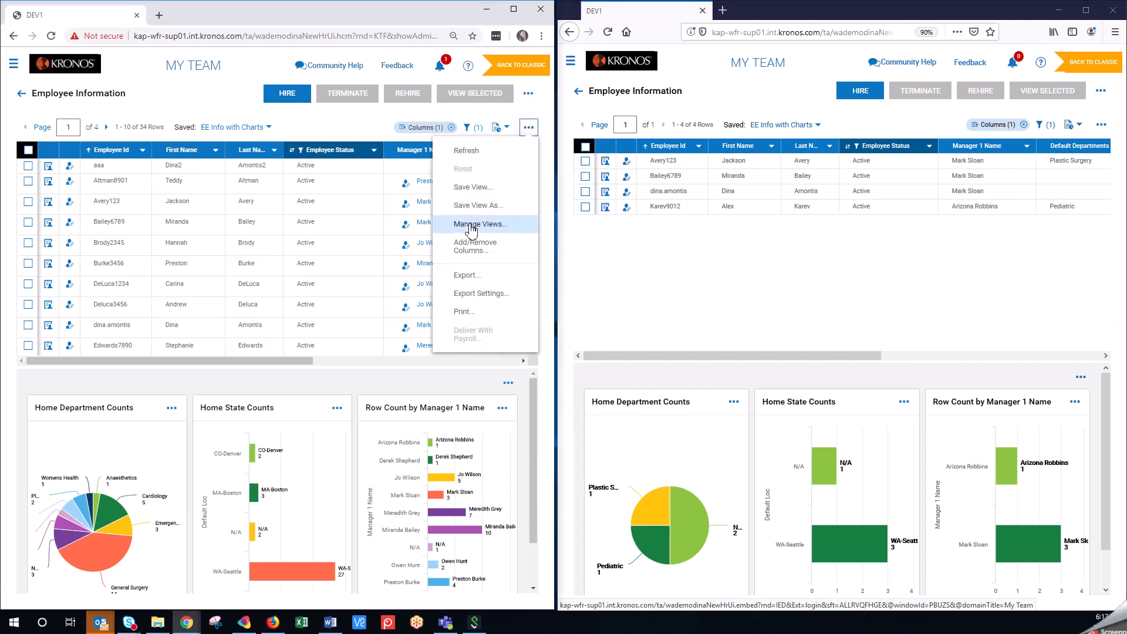
{"action": "left_click", "coordinate": [473, 188]}
{"action": "left_click", "coordinate": [180, 468]}
{"action": "left_click", "coordinate": [321, 520]}
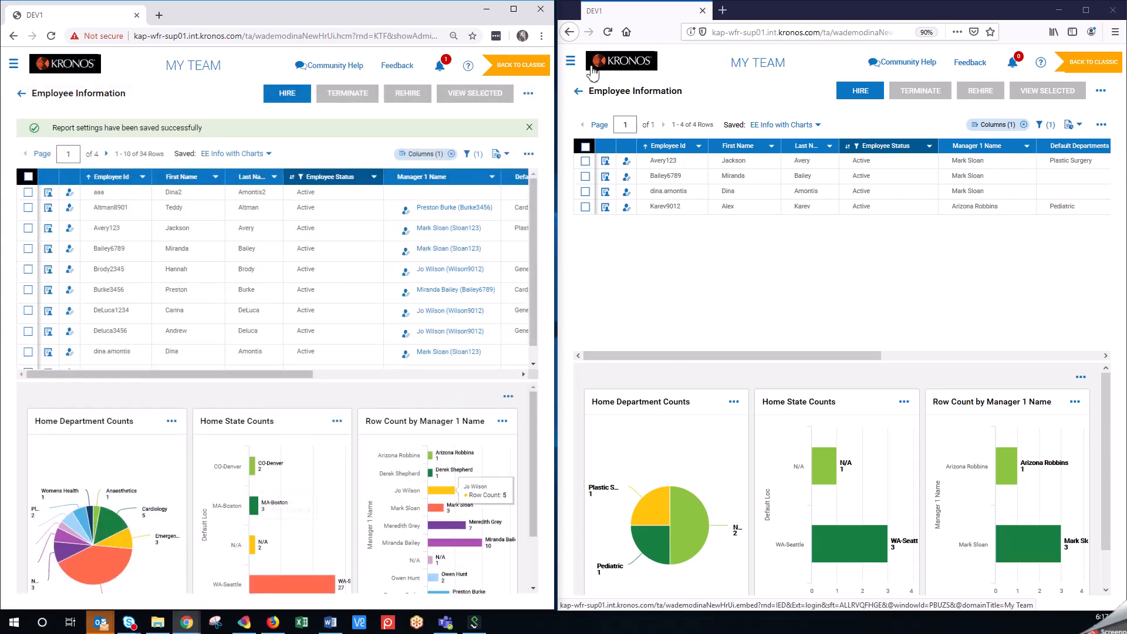
{"action": "left_click", "coordinate": [570, 61]}
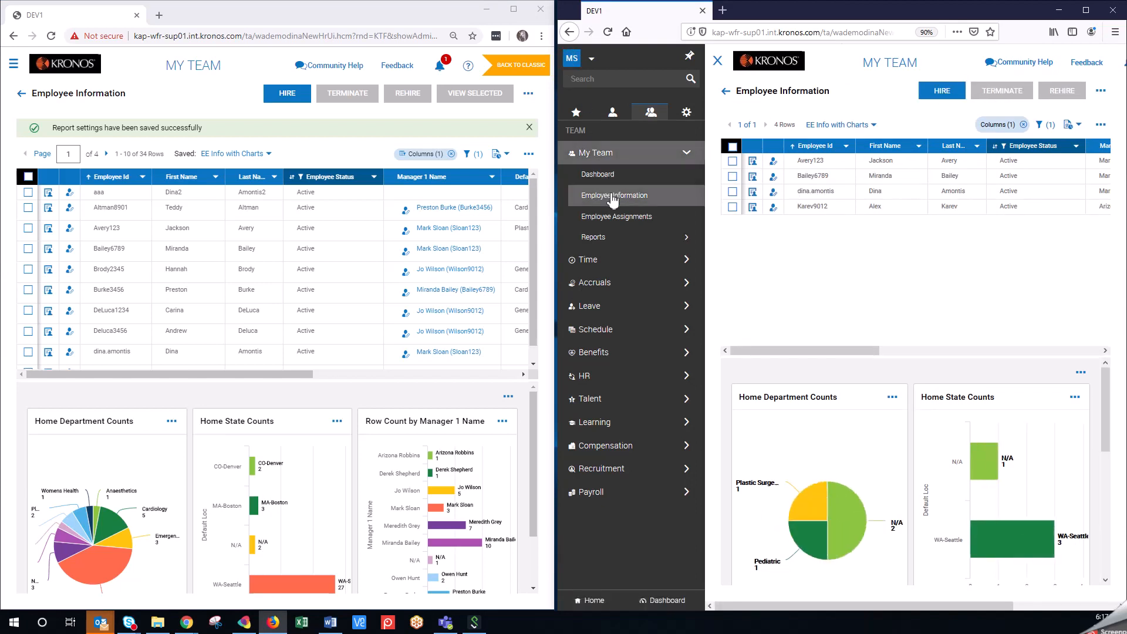
{"action": "left_click", "coordinate": [615, 196]}
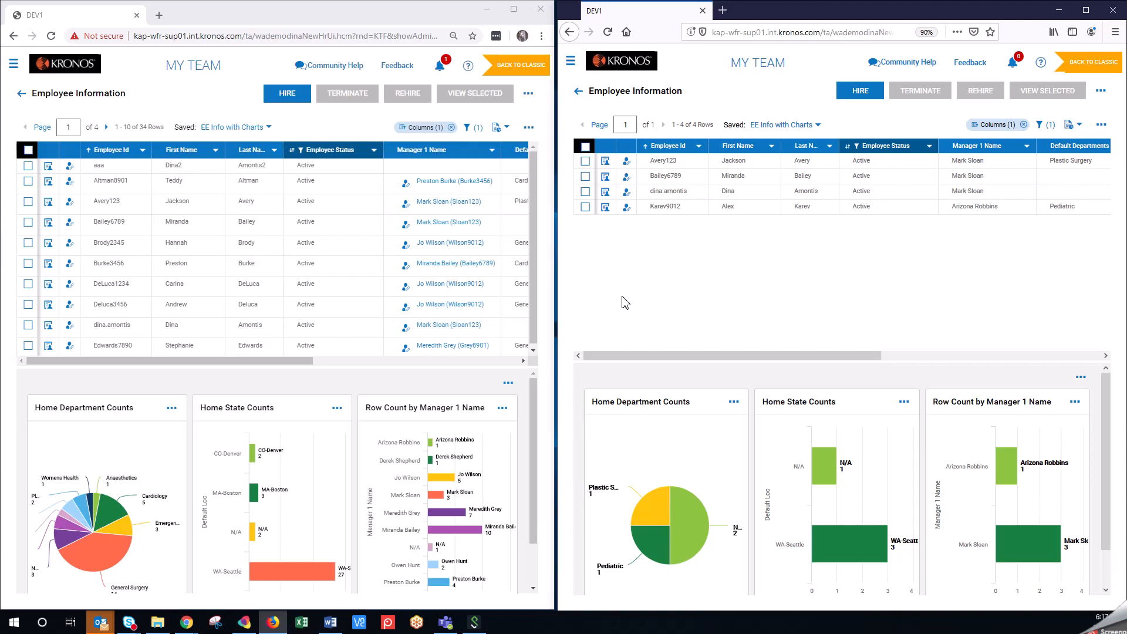
Return both the administrator's and the manager's sessions to the home page and show the administrator's Team dashboard
{"action": "left_click", "coordinate": [40, 75]}
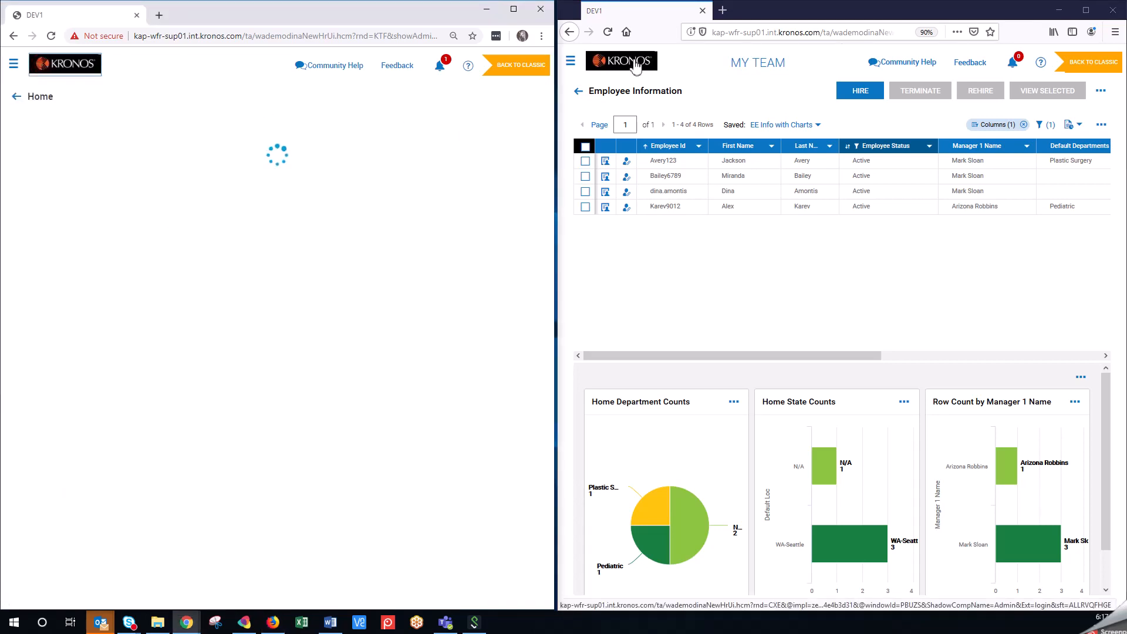
{"action": "left_click", "coordinate": [636, 66]}
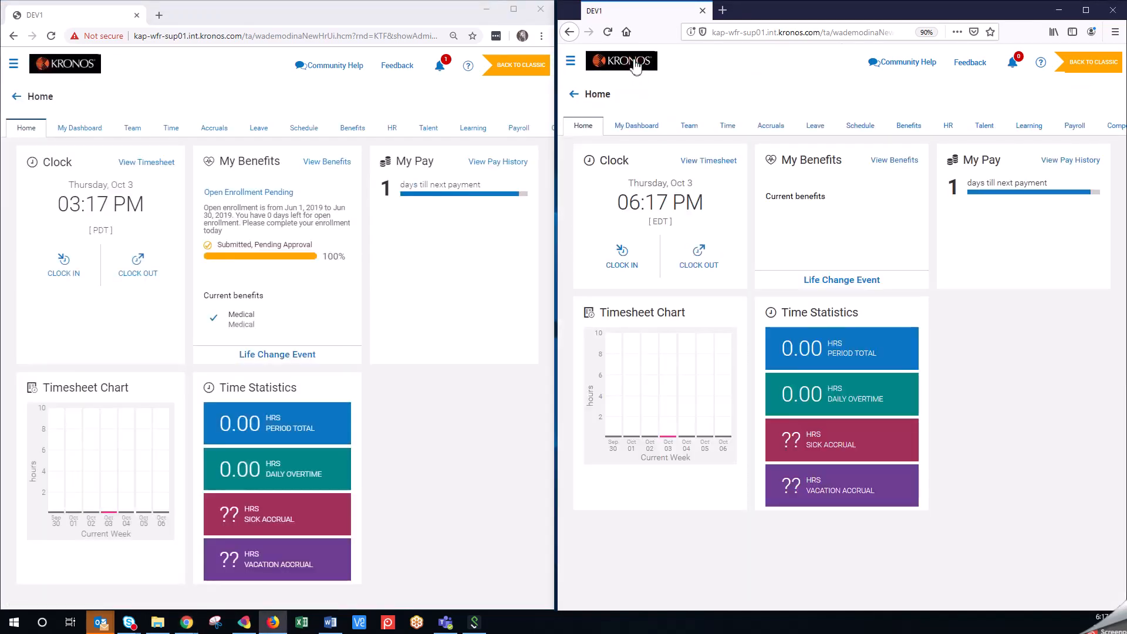
{"action": "left_click", "coordinate": [131, 134]}
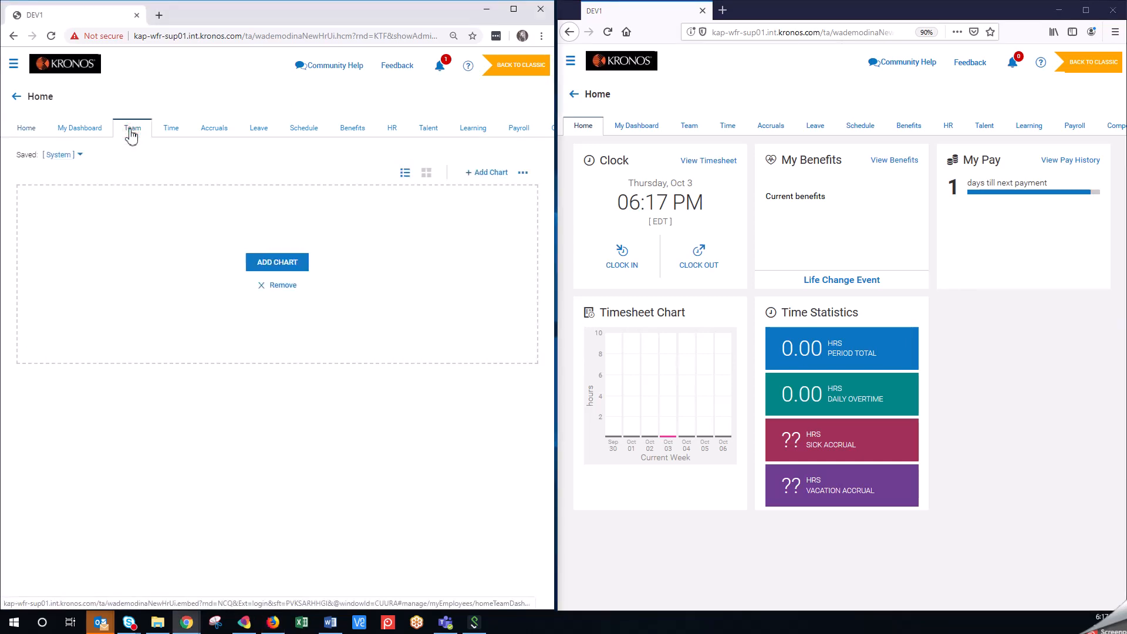
{"action": "left_click", "coordinate": [13, 63]}
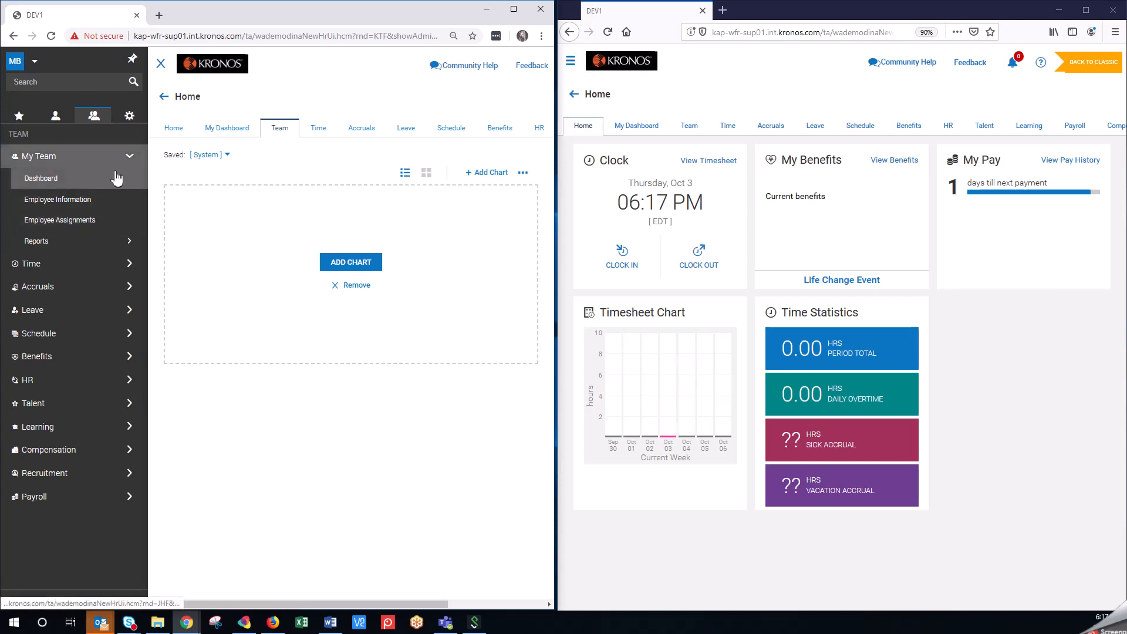
{"action": "left_click", "coordinate": [161, 64]}
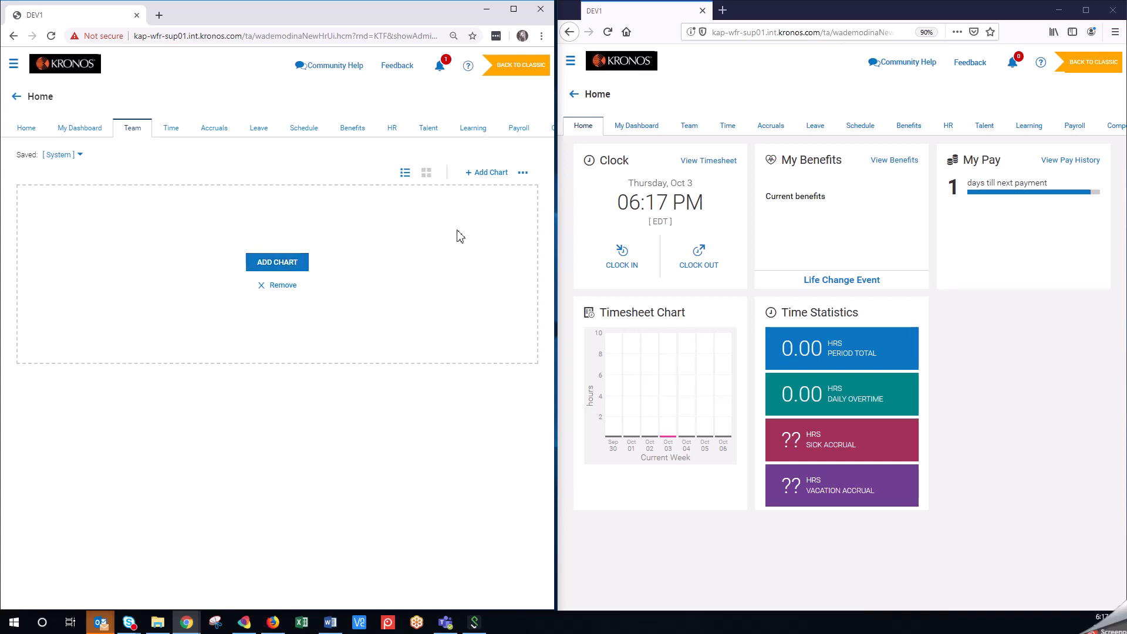
Start adding a chart to the administrator's Team dashboard from the Employee Information report, using the EE Info with Charts report setting
{"action": "left_click", "coordinate": [498, 174]}
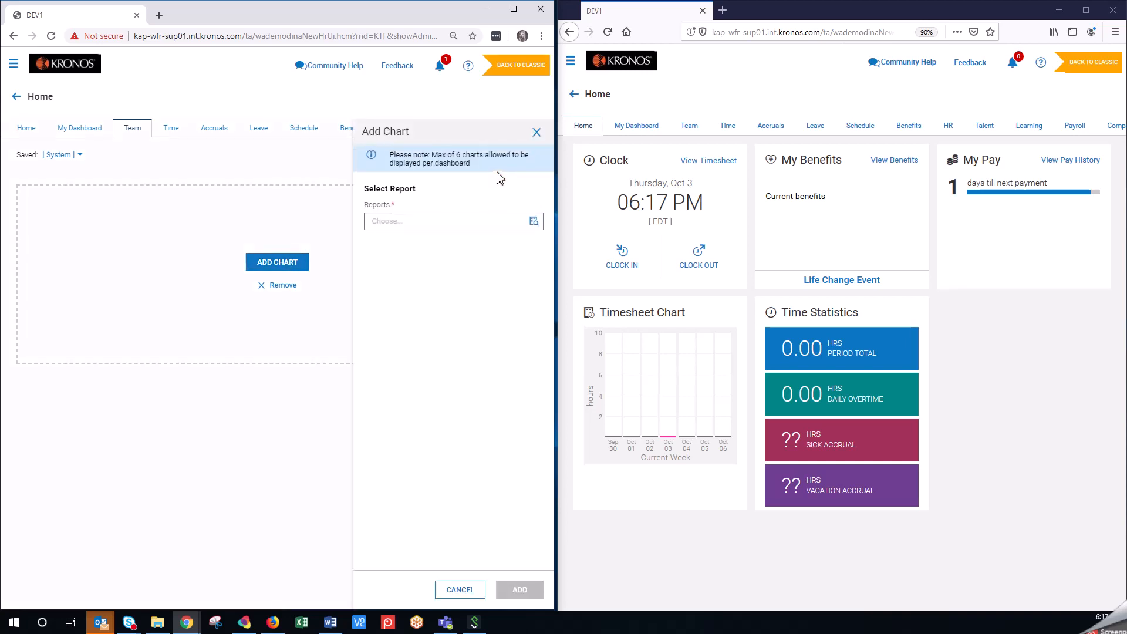
{"action": "left_click", "coordinate": [386, 222]}
{"action": "type", "text": "Emp"}
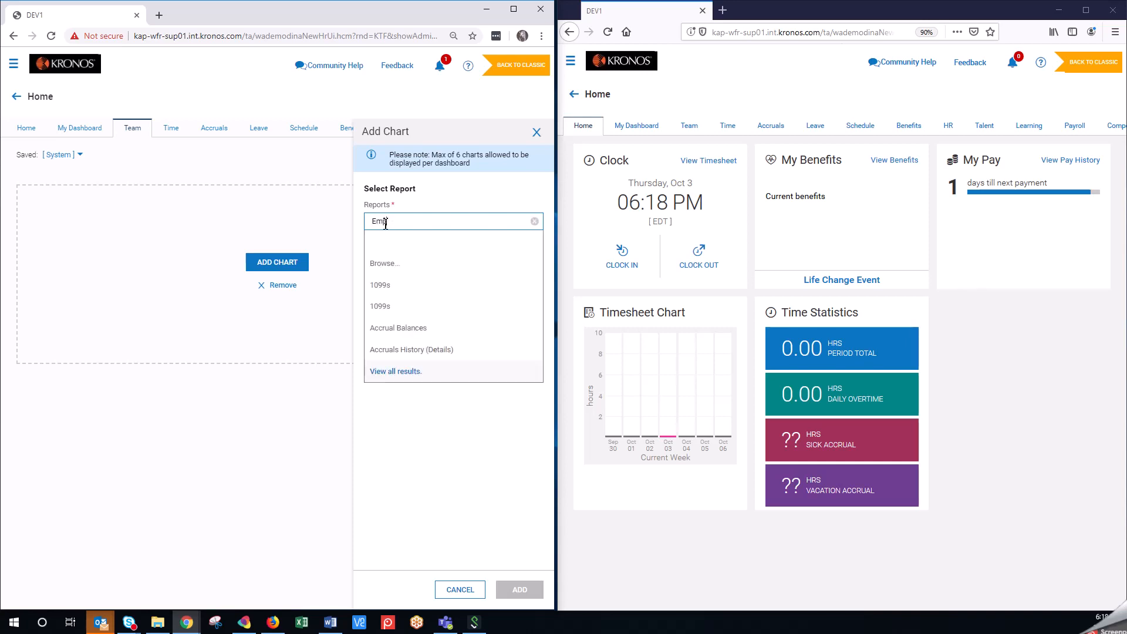
{"action": "type", "text": "loyee"}
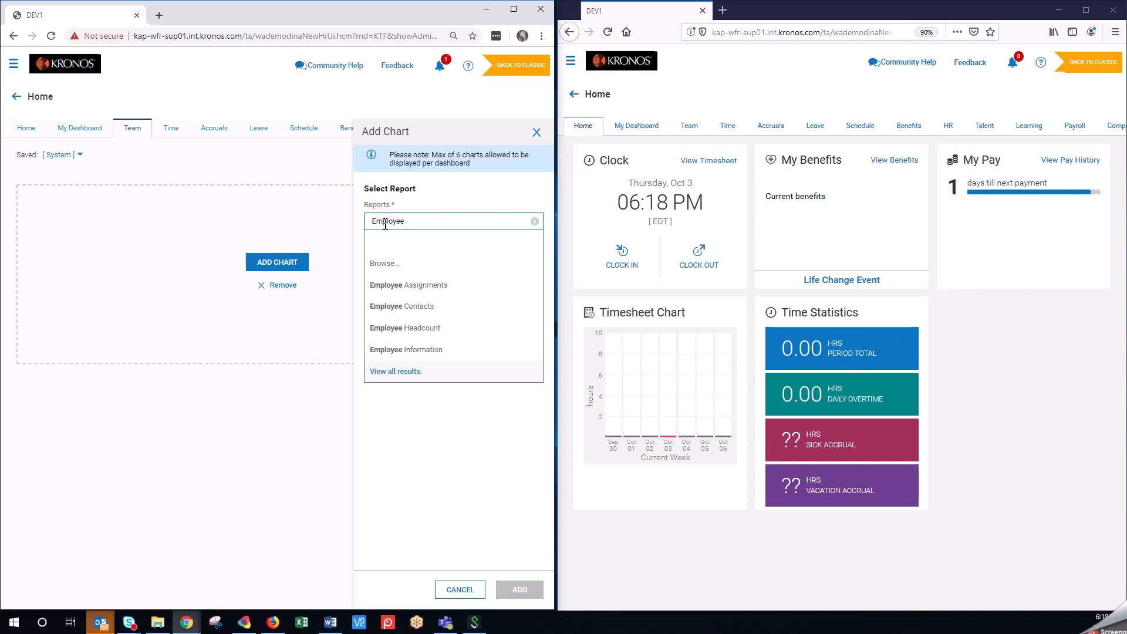
{"action": "type", "text": " In"}
{"action": "left_click", "coordinate": [413, 285]}
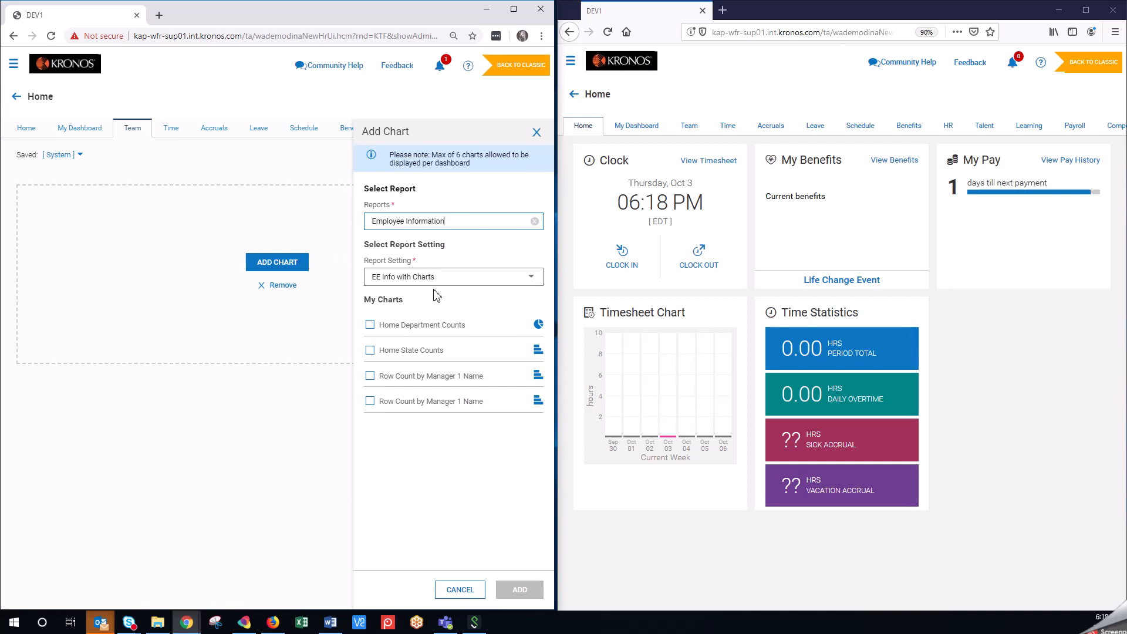
{"action": "left_click", "coordinate": [532, 281]}
{"action": "left_click", "coordinate": [533, 283]}
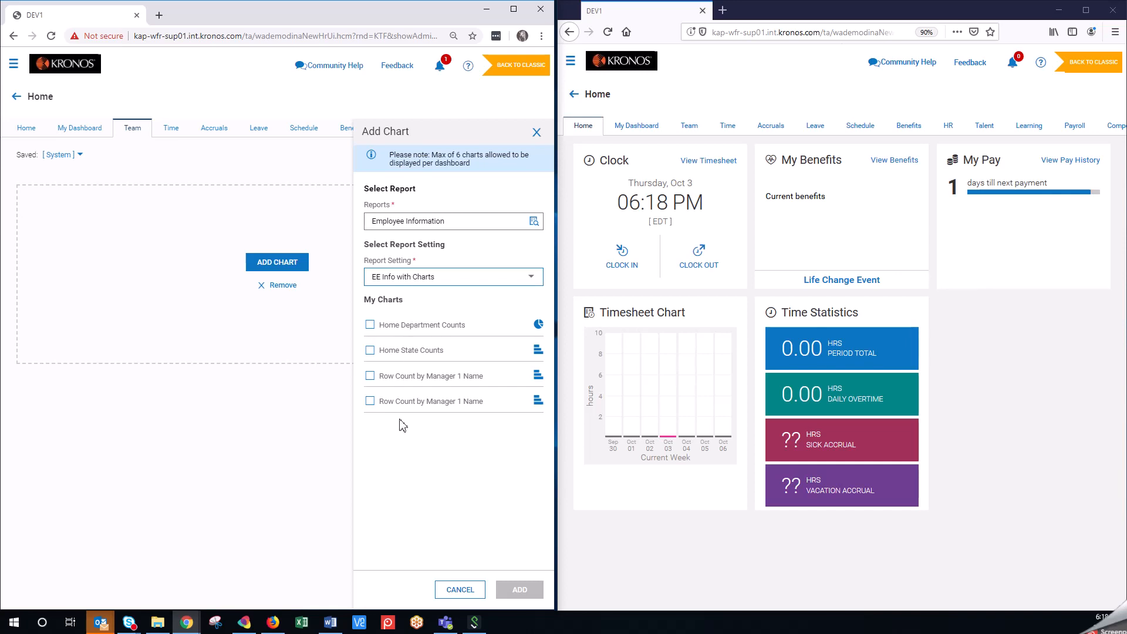
Select the Home Department Counts and Home State Counts charts and add them to the administrator's Team dashboard
{"action": "left_click", "coordinate": [370, 324]}
{"action": "left_click", "coordinate": [370, 351]}
{"action": "left_click", "coordinate": [521, 589]}
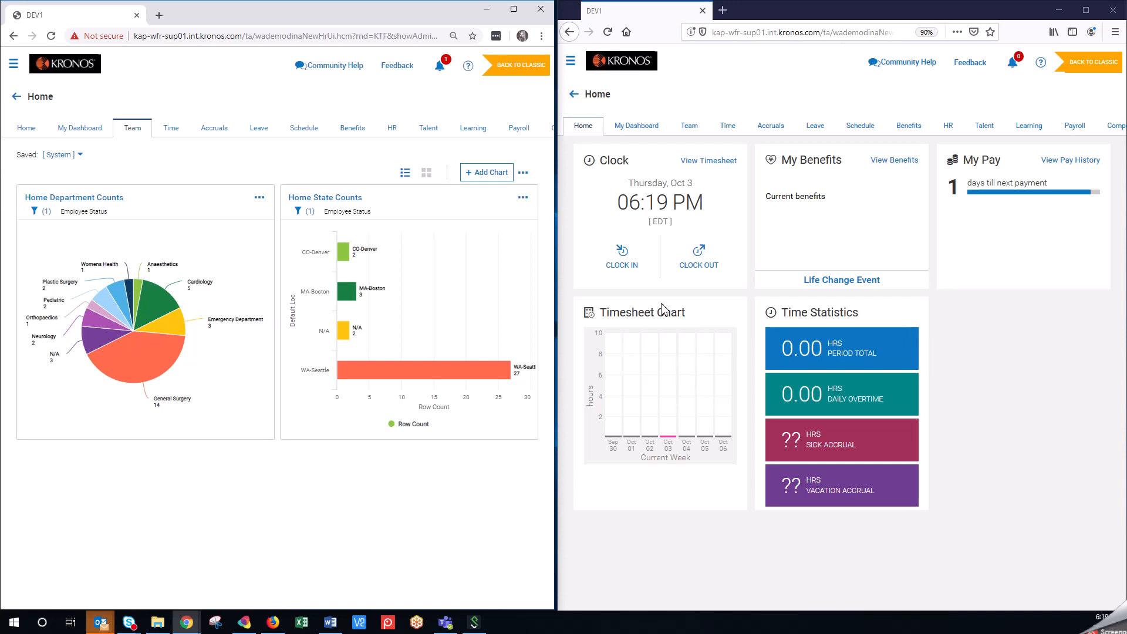
Open the Team dashboard in the manager's session to check its charts
{"action": "left_click", "coordinate": [687, 131]}
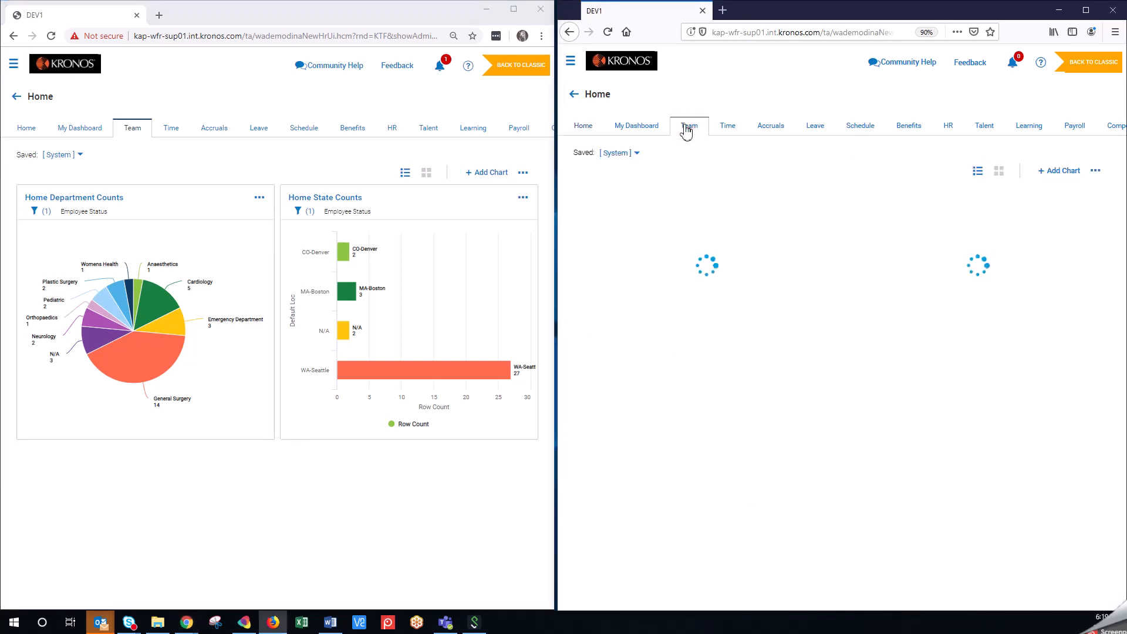